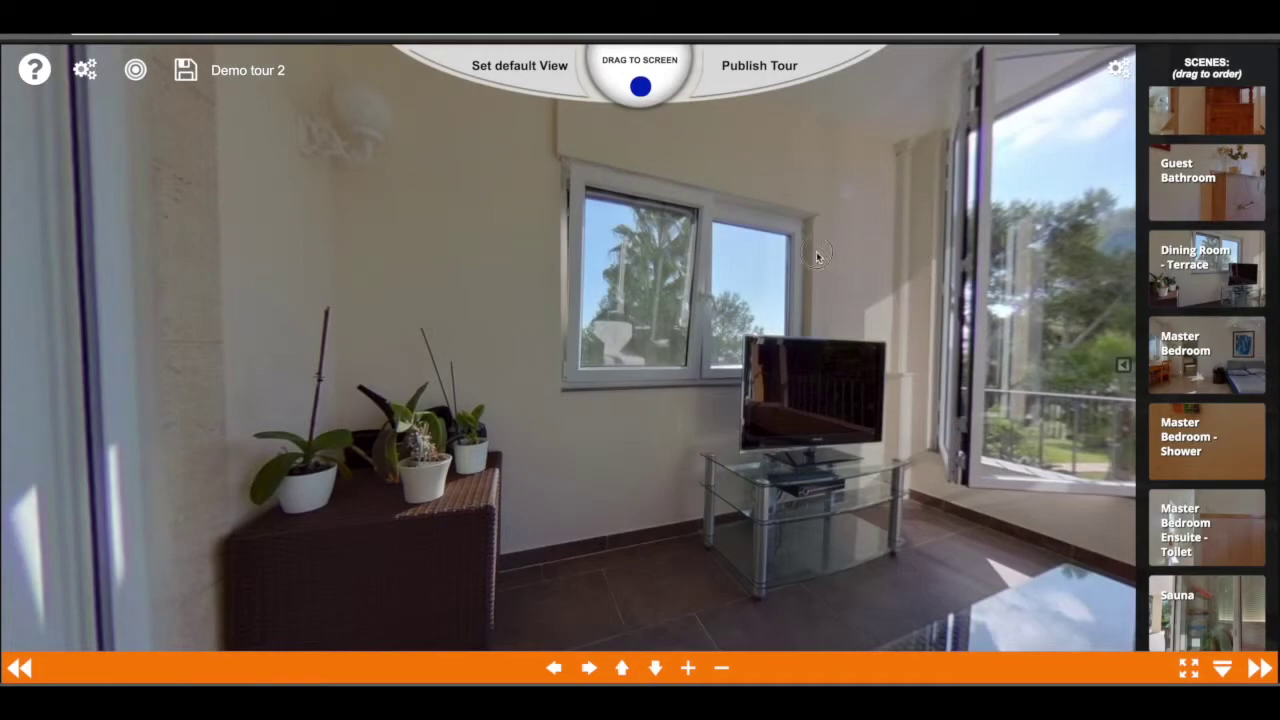
Step: Turn the living-room panorama toward the balcony window
{"action": "left_click_drag", "start_coordinate": [910, 226], "coordinate": [719, 244]}
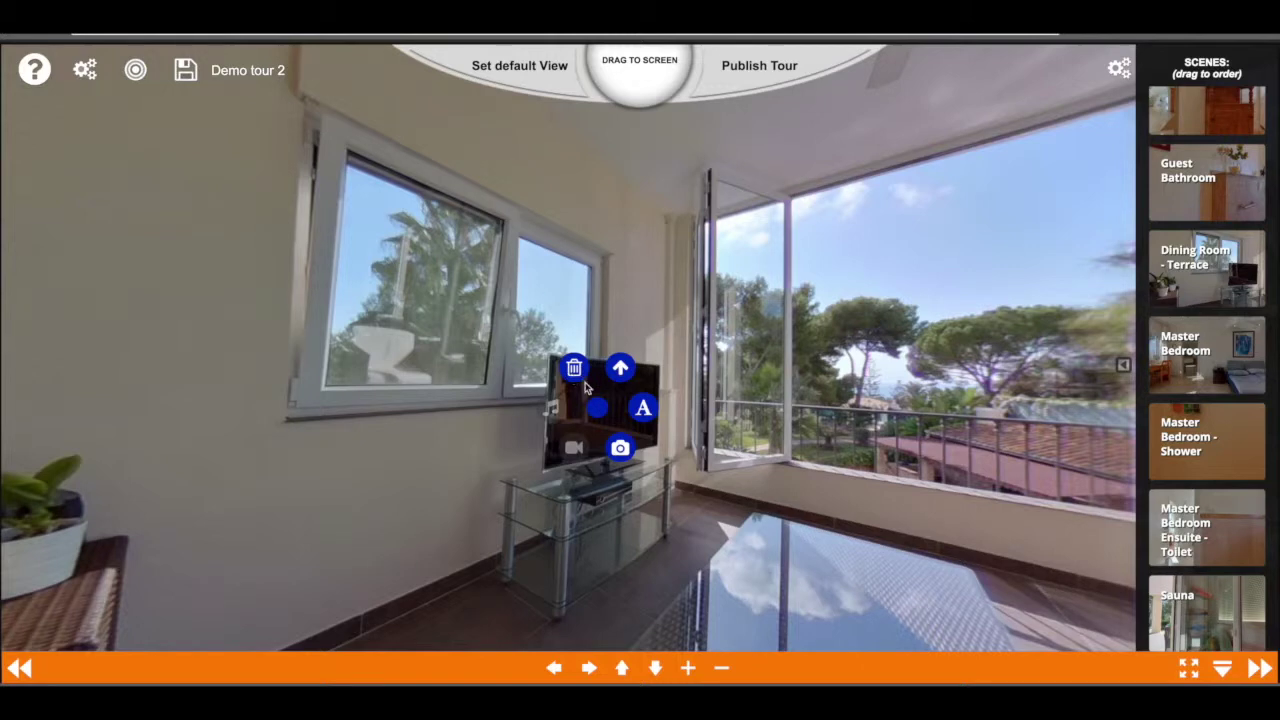
Step: Replace the TV hotspot's camera placeholder with the 480×360 laugh-clown-laugh-yes.gif animation from its pasted URL
{"action": "left_click", "coordinate": [621, 448]}
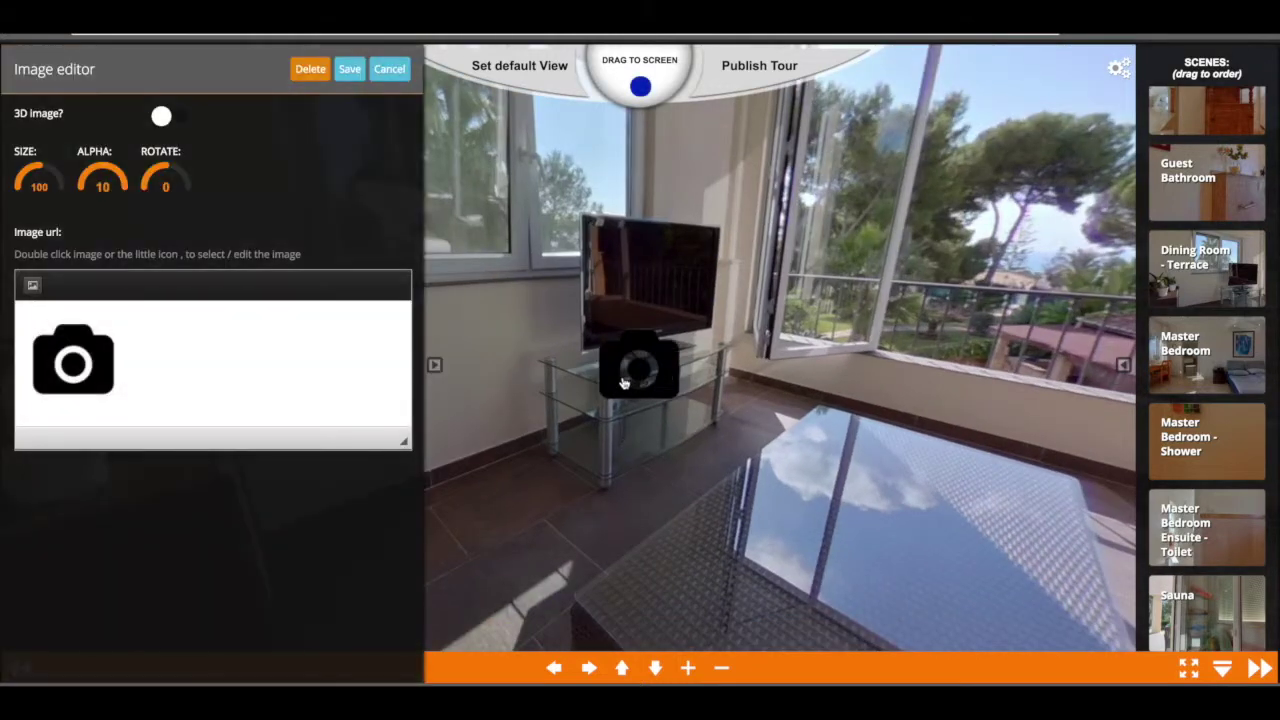
{"action": "left_click", "coordinate": [80, 364]}
{"action": "double_click", "coordinate": [80, 364]}
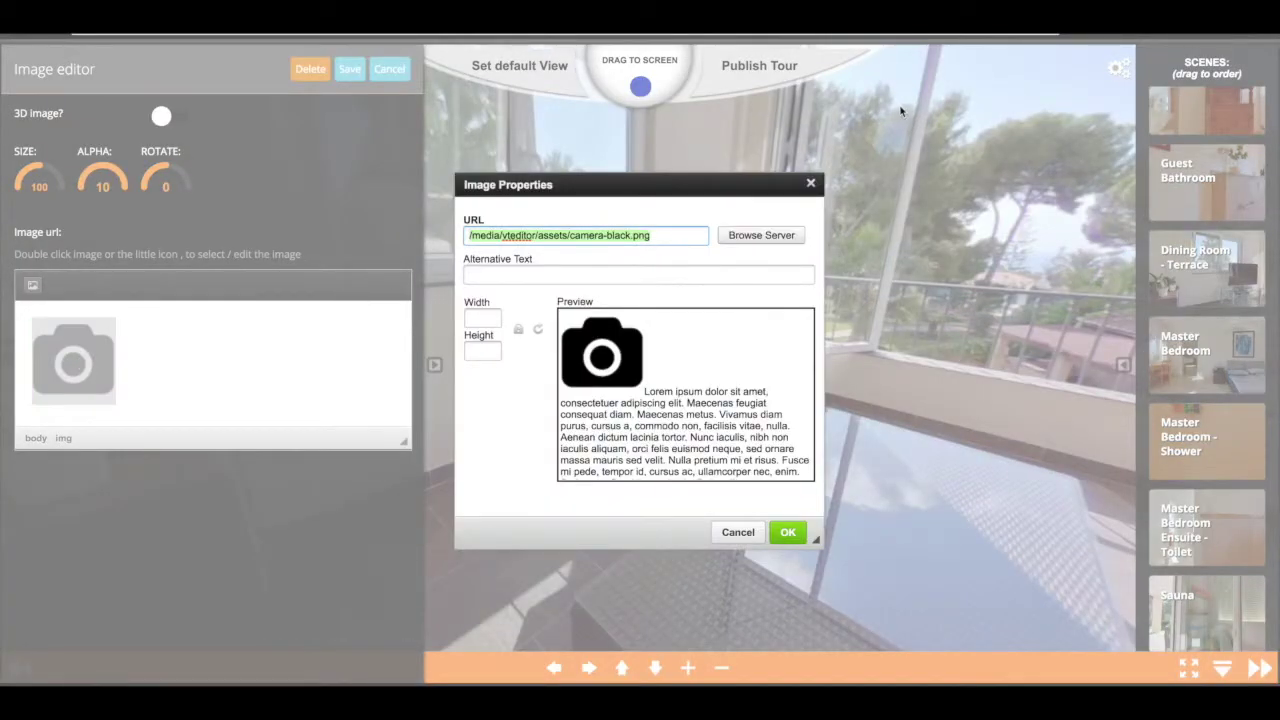
{"action": "key", "text": "super+Tab"}
{"action": "key", "text": "super+Tab"}
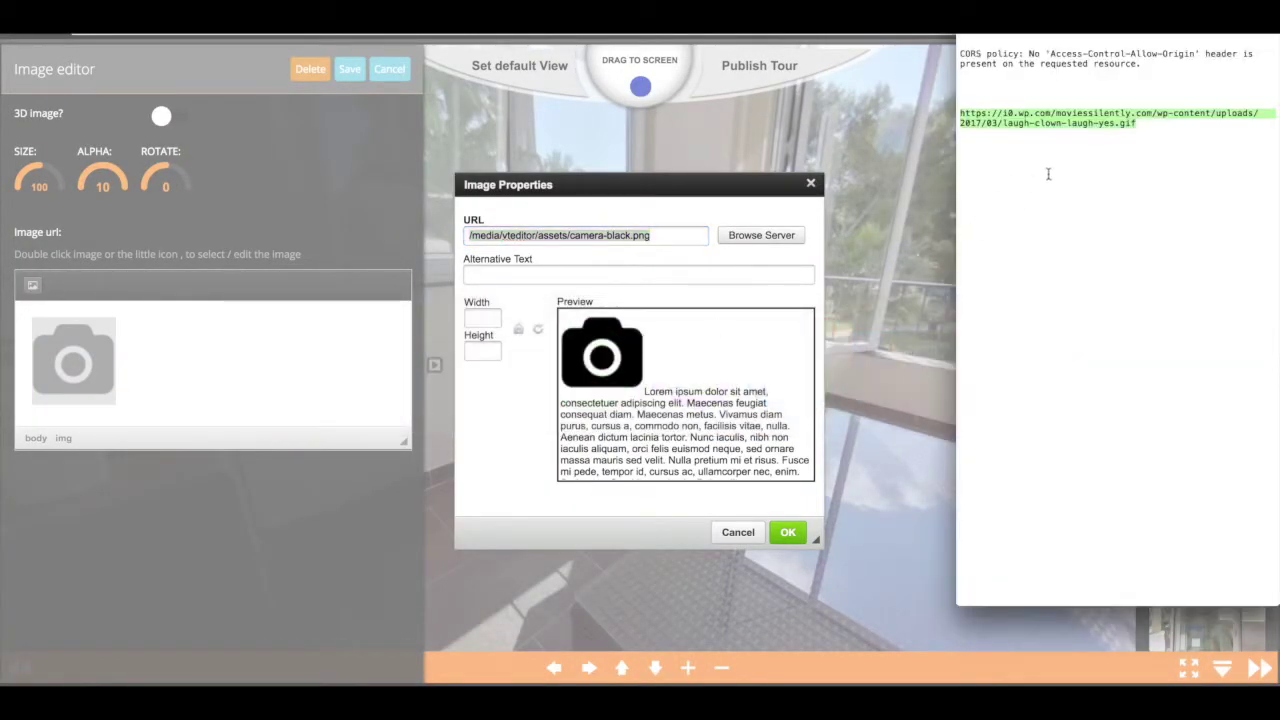
{"action": "key", "text": "super+Tab"}
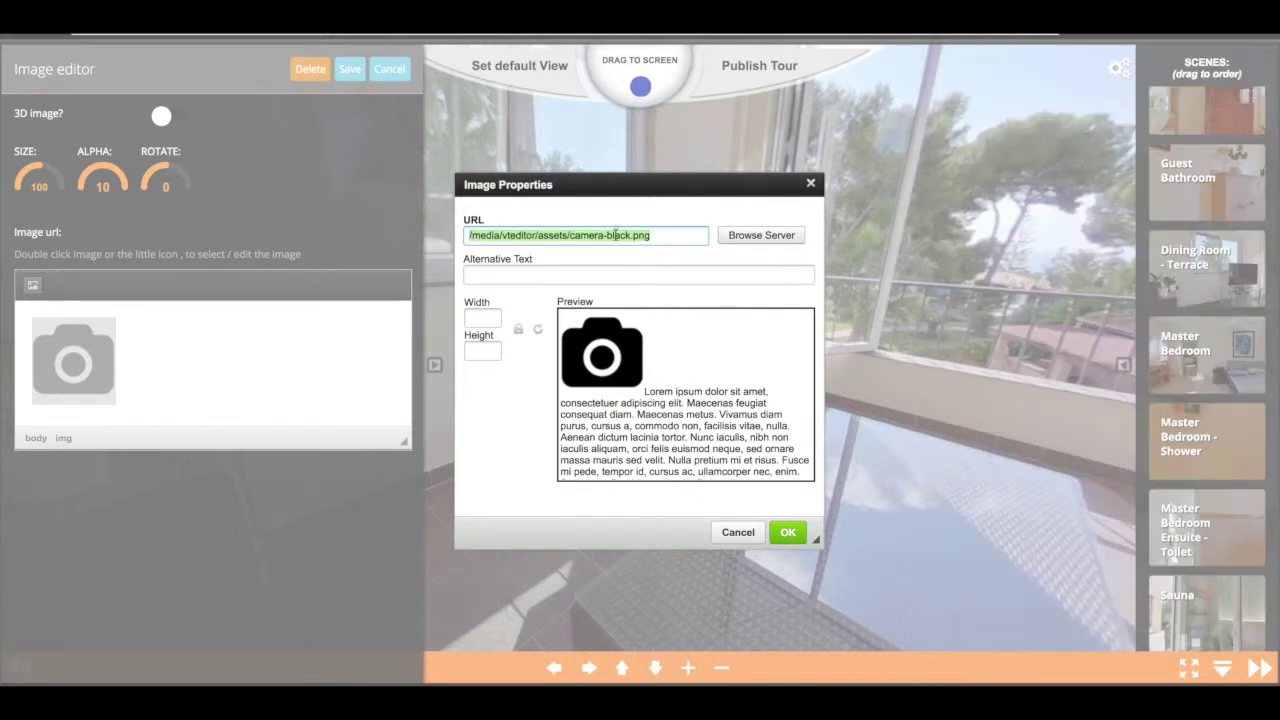
{"action": "key", "text": "super+v"}
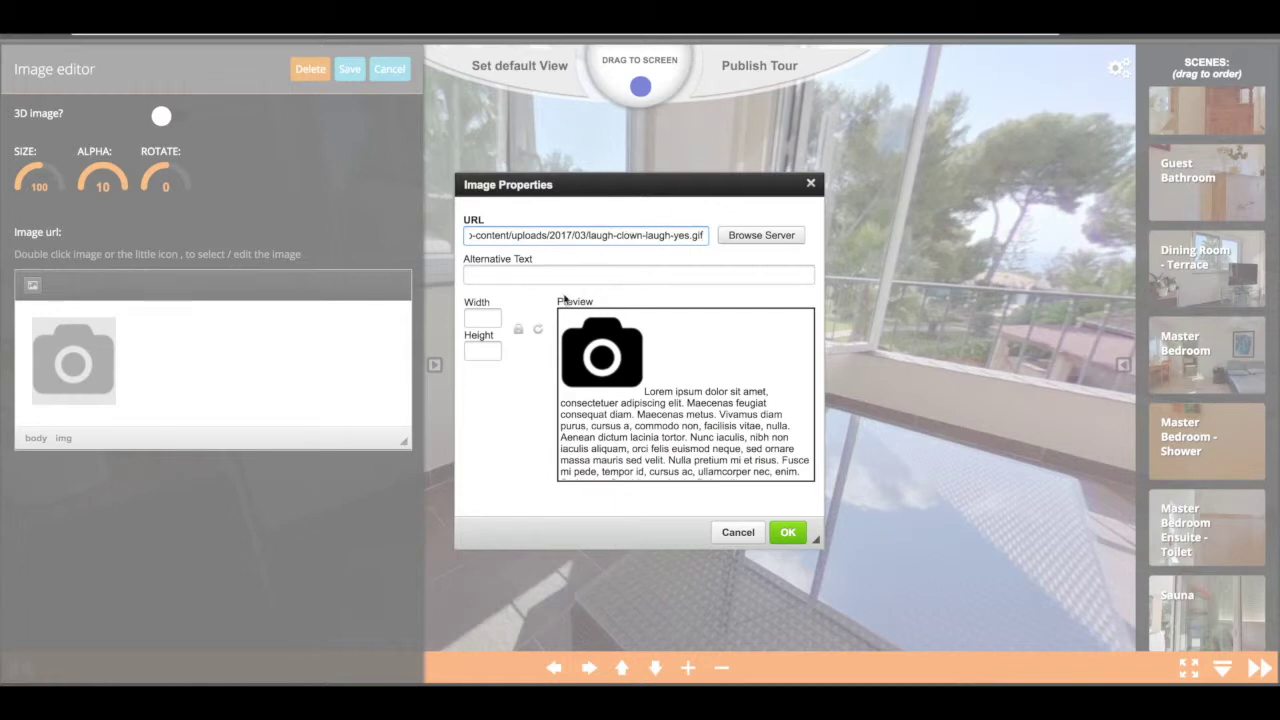
{"action": "left_click", "coordinate": [737, 369]}
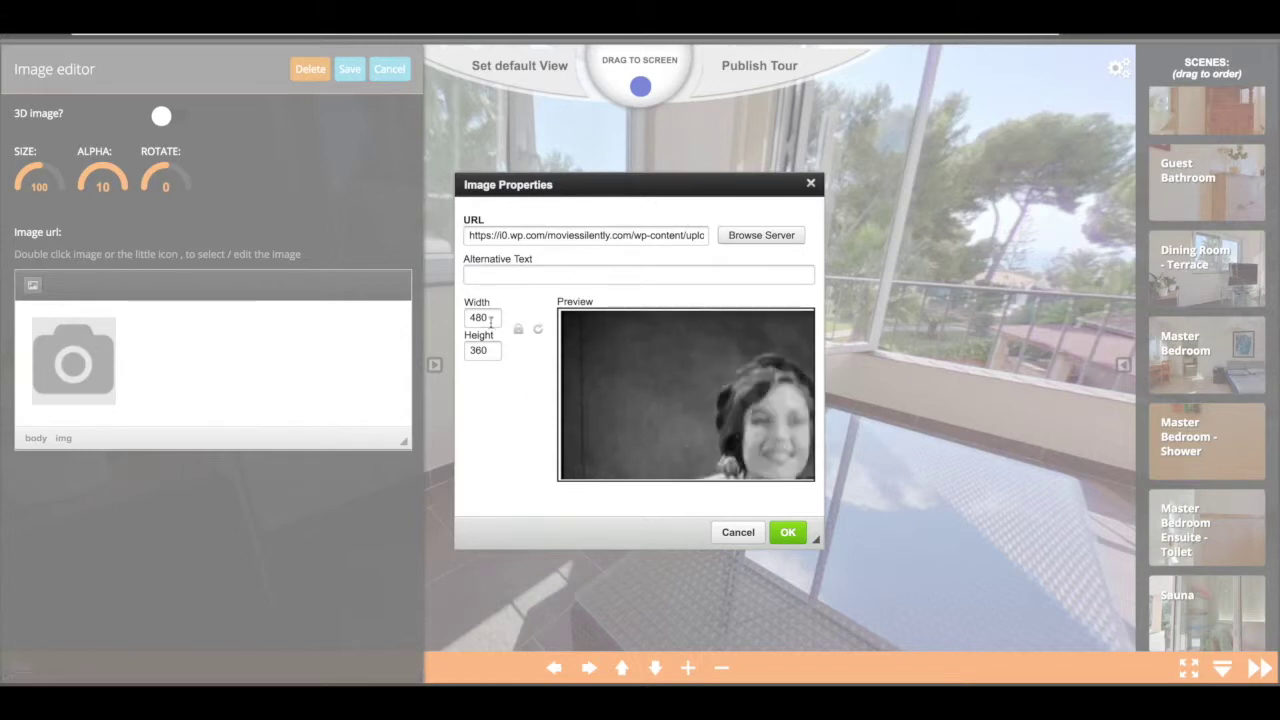
{"action": "left_click", "coordinate": [788, 532]}
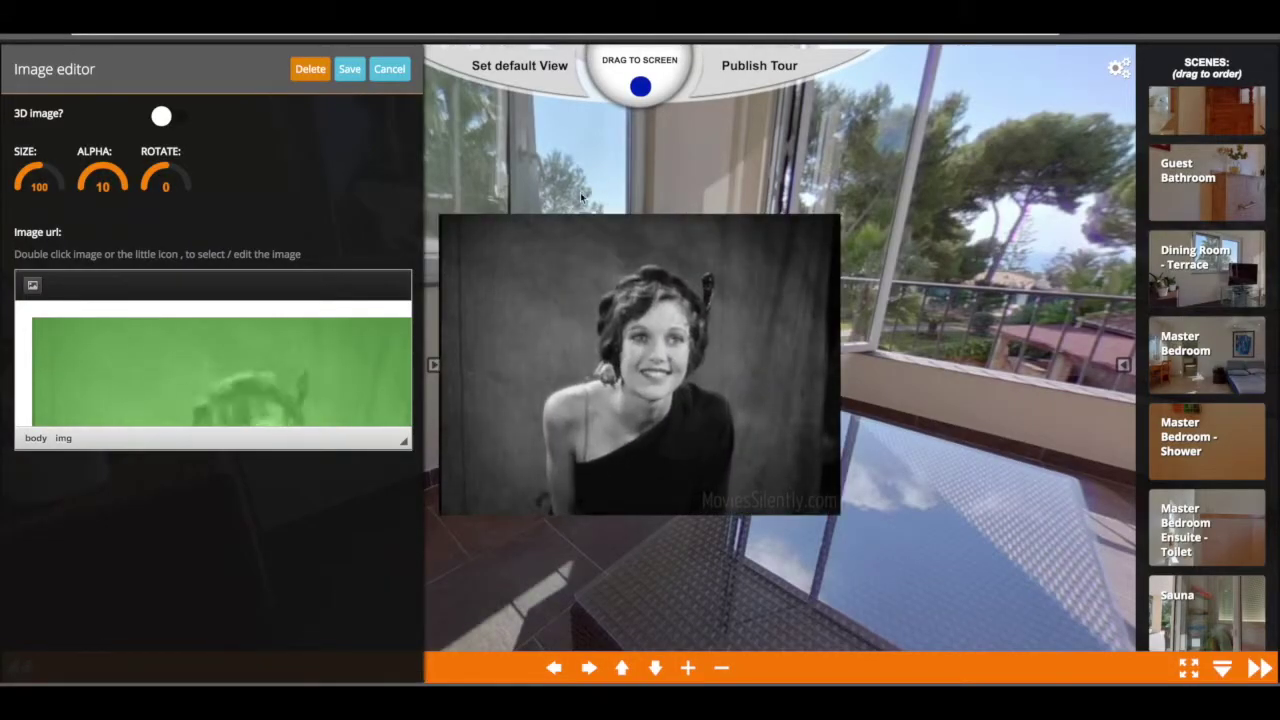
Step: Bring the TV into view and set the image SIZE to 30
{"action": "left_click_drag", "start_coordinate": [631, 180], "coordinate": [672, 383]}
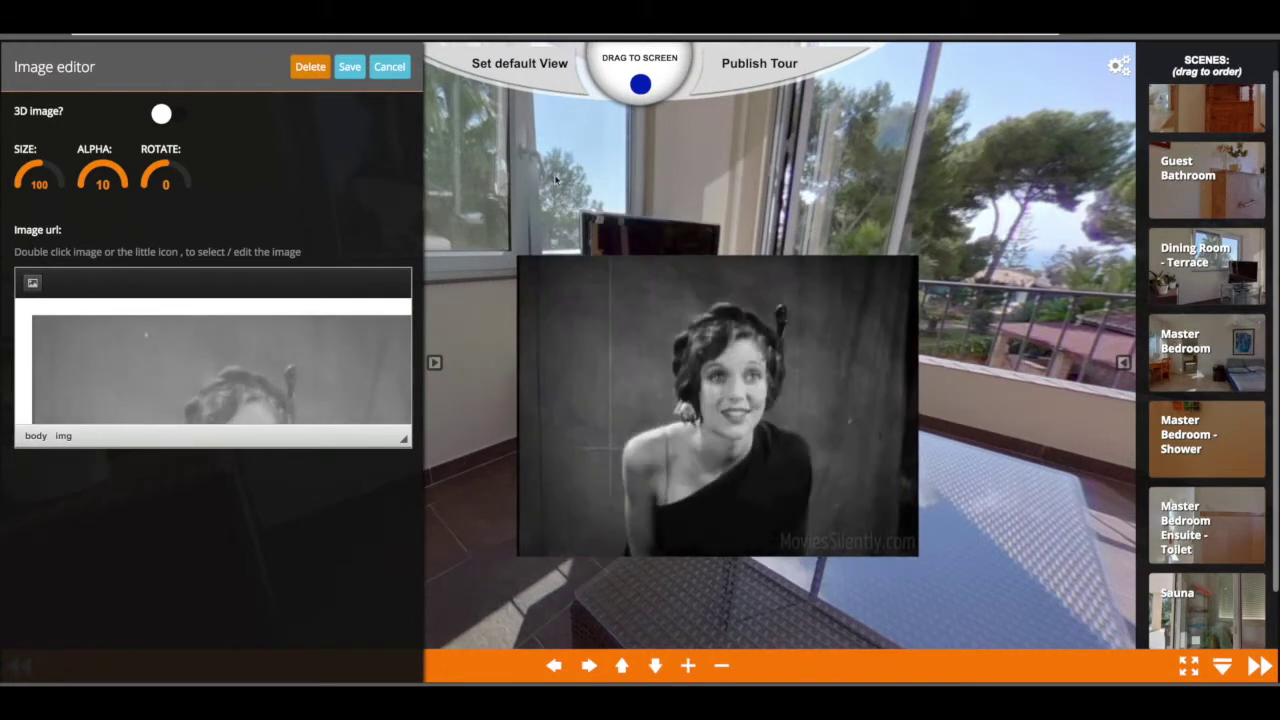
{"action": "double_click", "coordinate": [38, 184]}
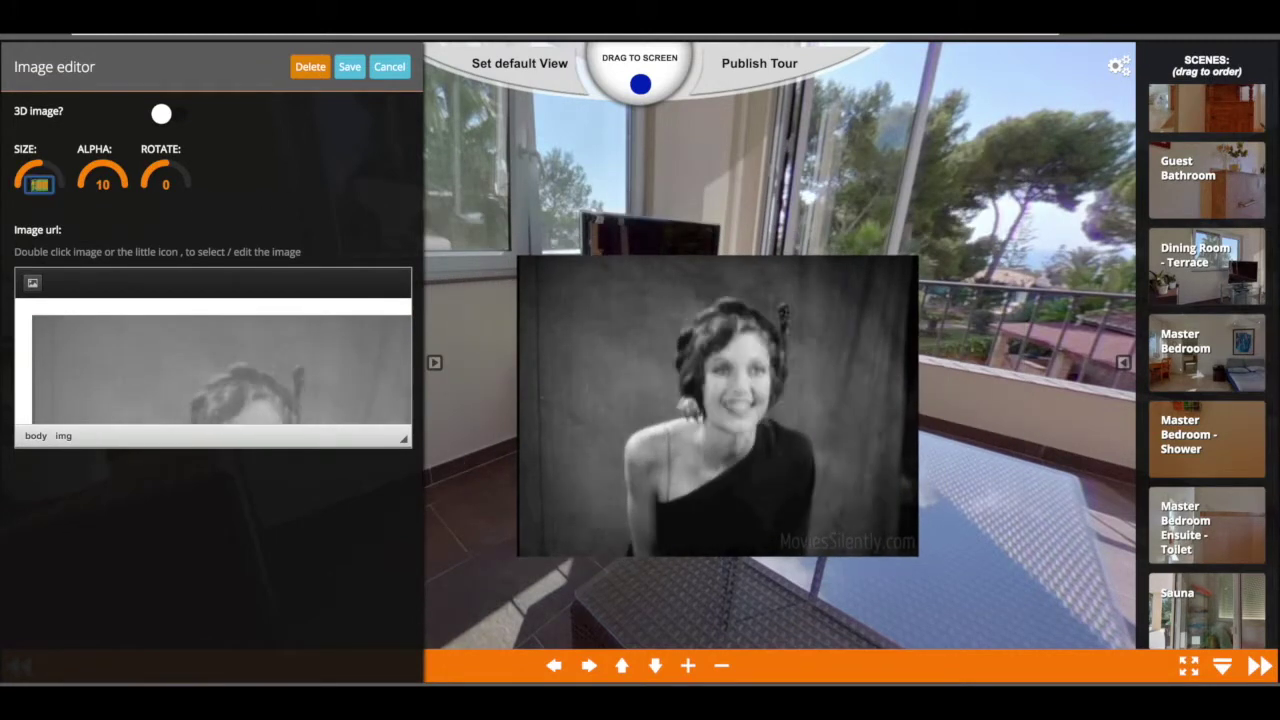
{"action": "type", "text": "30"}
{"action": "key", "text": "Tab"}
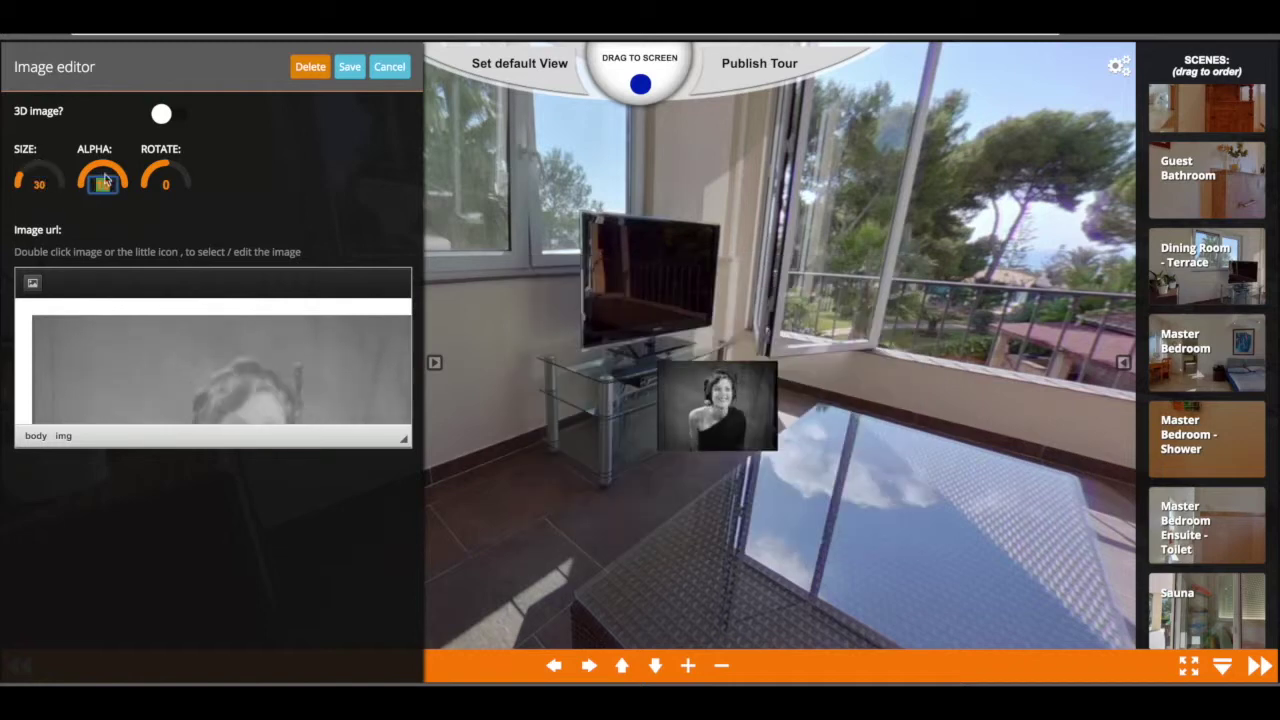
Step: Position the GIF in front of the TV stand, just below the screen
{"action": "left_click_drag", "start_coordinate": [705, 418], "coordinate": [767, 289]}
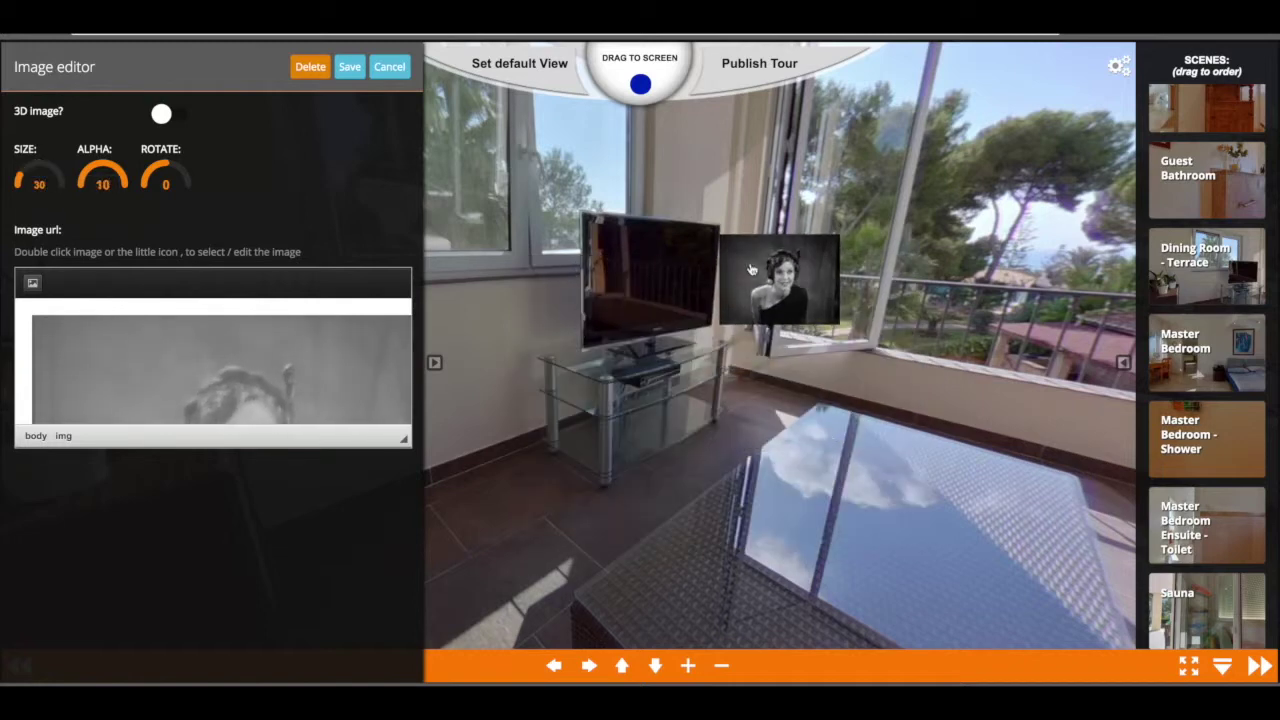
{"action": "left_click_drag", "start_coordinate": [772, 271], "coordinate": [713, 395]}
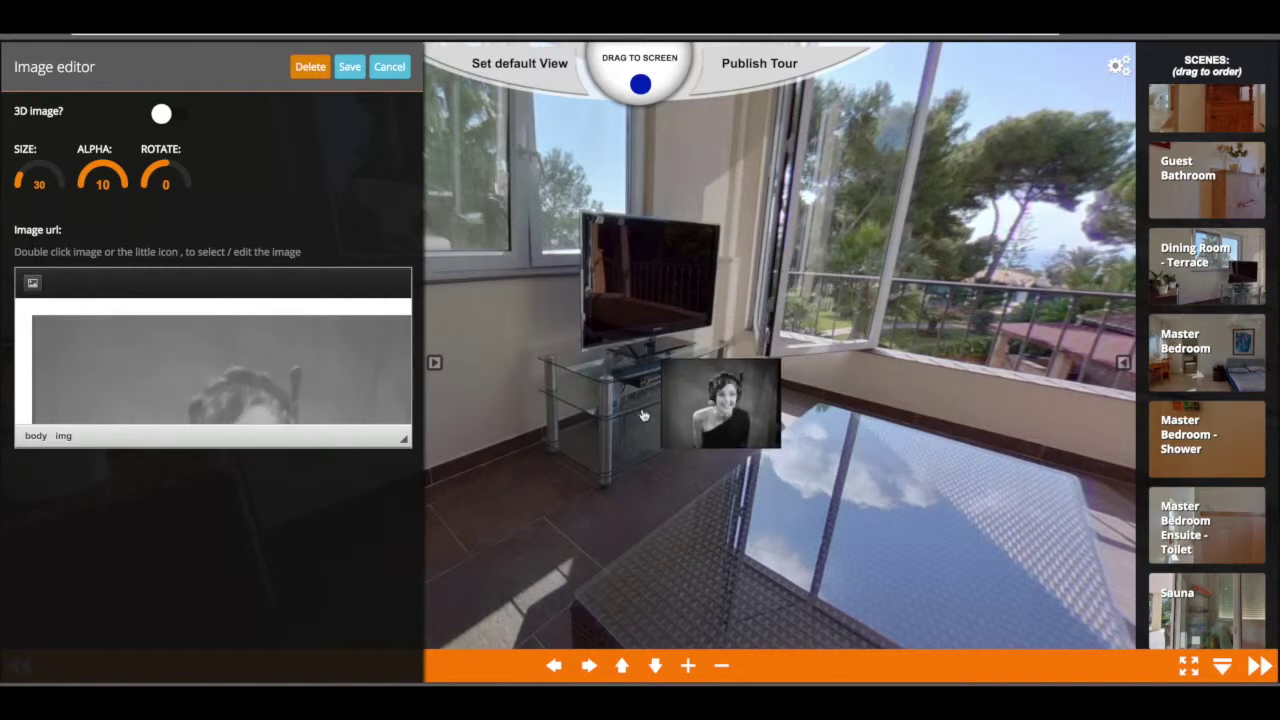
{"action": "left_click_drag", "start_coordinate": [716, 420], "coordinate": [656, 413]}
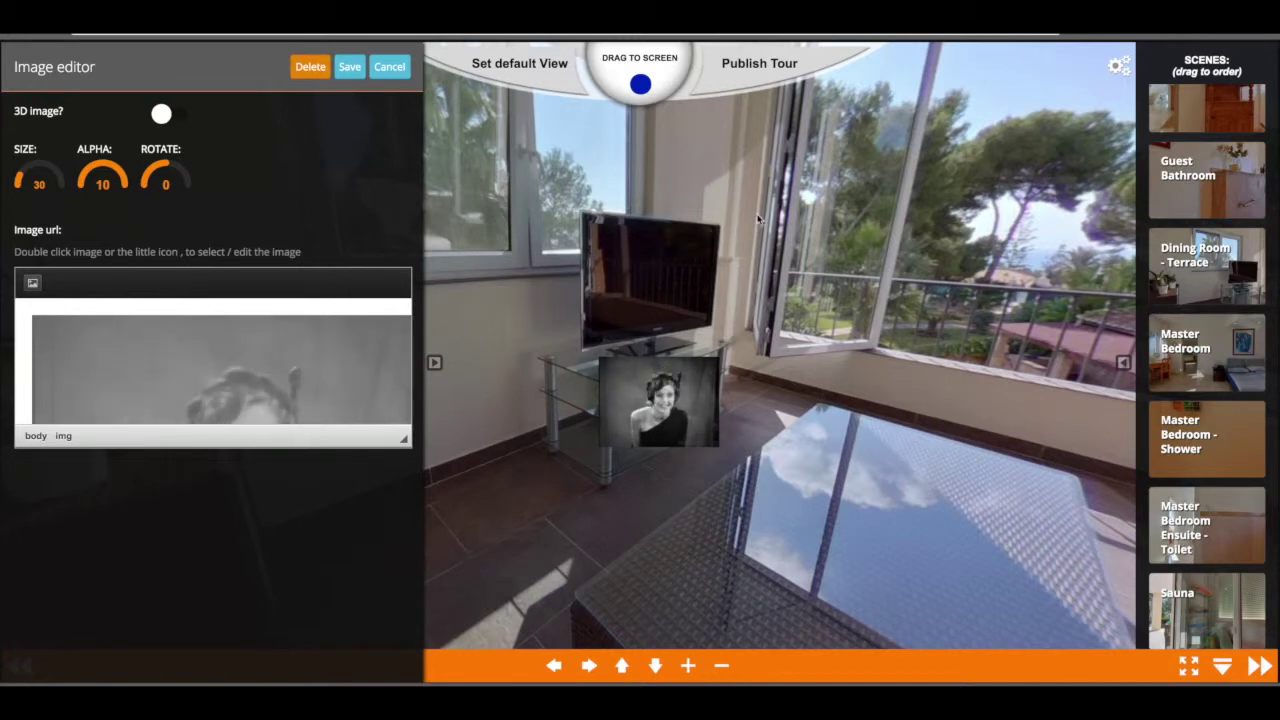
Step: Make the GIF a 3D image on the TV screen and angle its RY to -34
{"action": "left_click", "coordinate": [163, 116]}
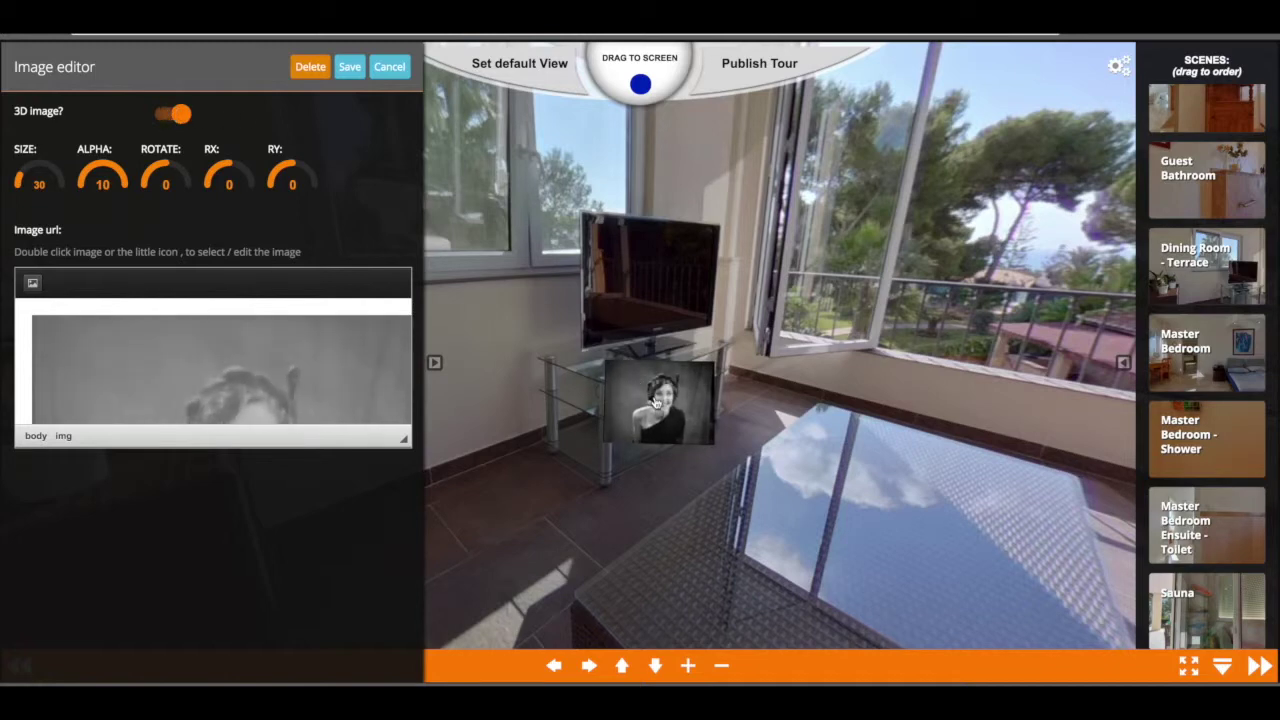
{"action": "left_click_drag", "start_coordinate": [656, 403], "coordinate": [653, 280]}
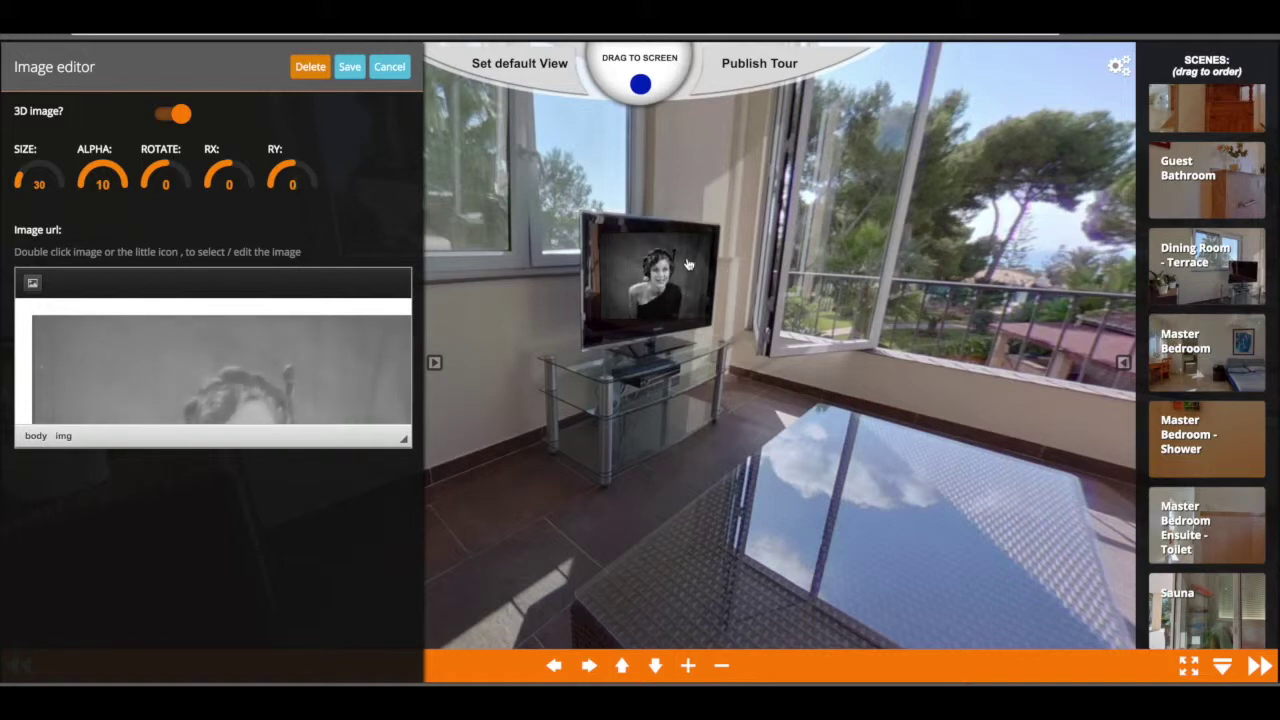
{"action": "left_click", "coordinate": [292, 184]}
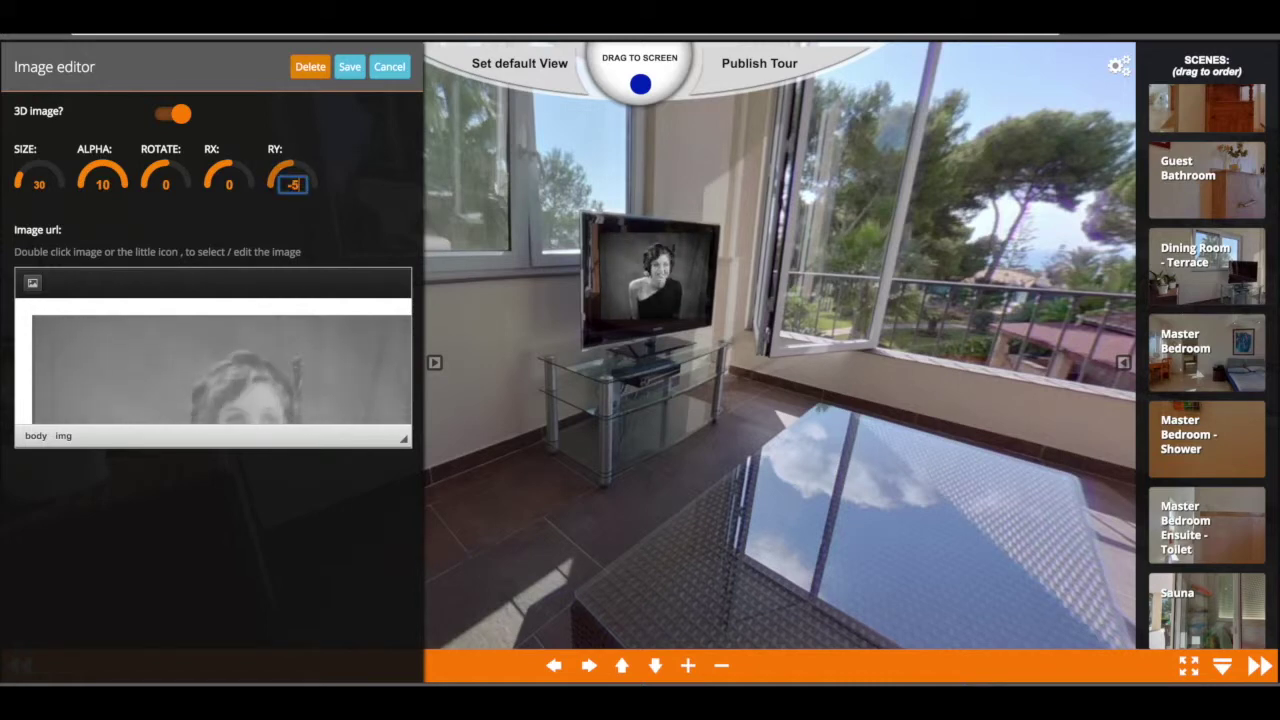
{"action": "key", "text": "Down"}
{"action": "key", "text": "Down"}
{"action": "key", "text": "Down"}
{"action": "key", "text": "Down"}
{"action": "key", "text": "Down"}
{"action": "key", "text": "Down"}
{"action": "key", "text": "Down"}
{"action": "key", "text": "Down"}
{"action": "key", "text": "Down"}
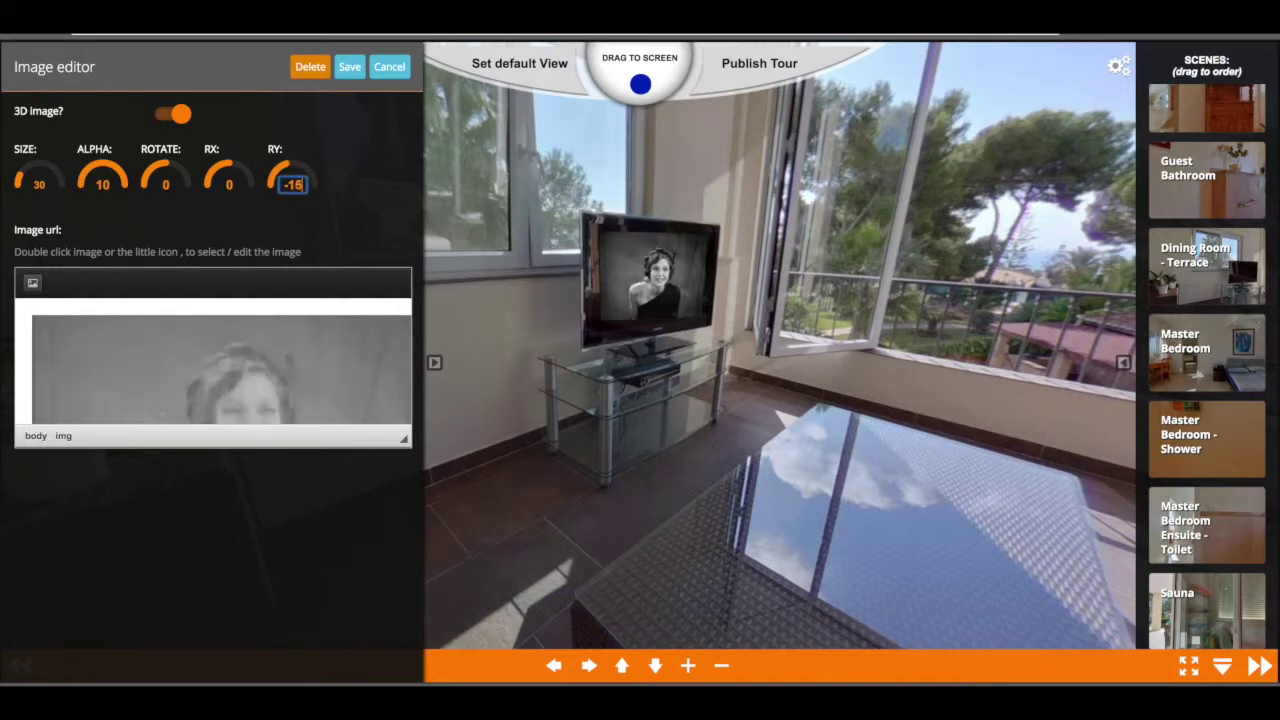
{"action": "key", "text": "Down"}
{"action": "key", "text": "Down"}
{"action": "key", "text": "Down"}
{"action": "key", "text": "Down"}
{"action": "key", "text": "Down"}
{"action": "key", "text": "Down"}
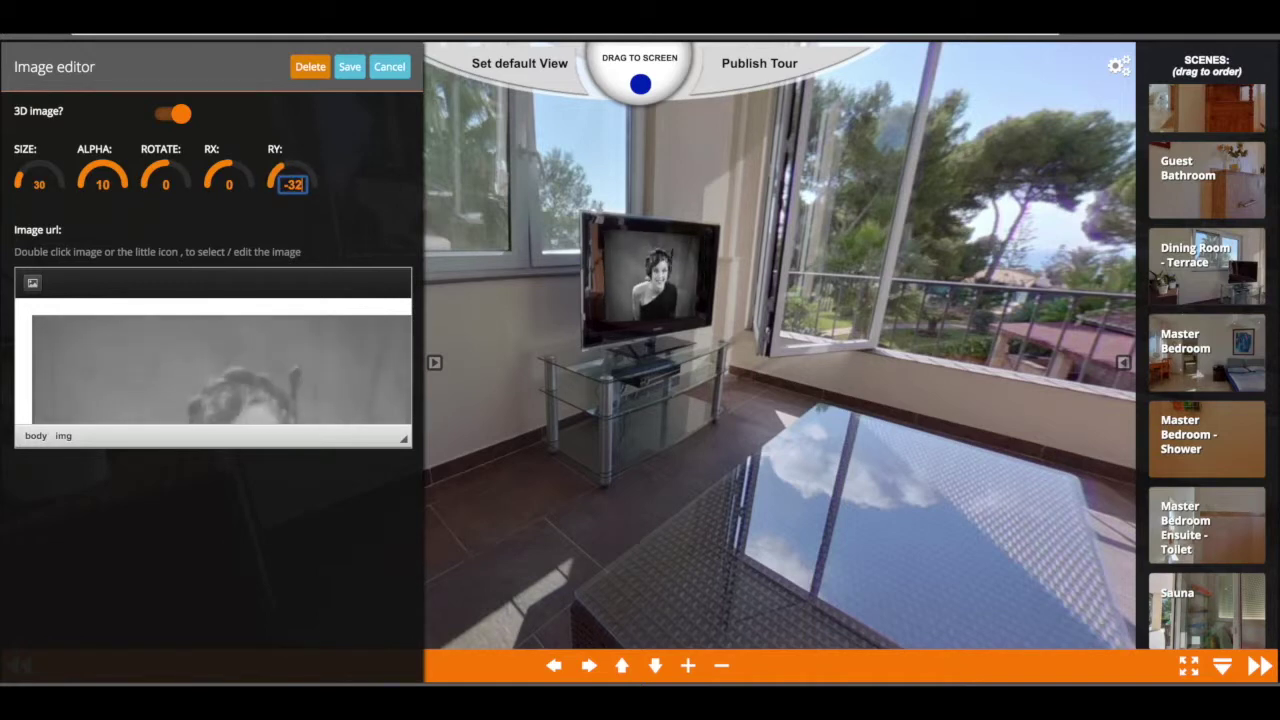
{"action": "key", "text": "Down"}
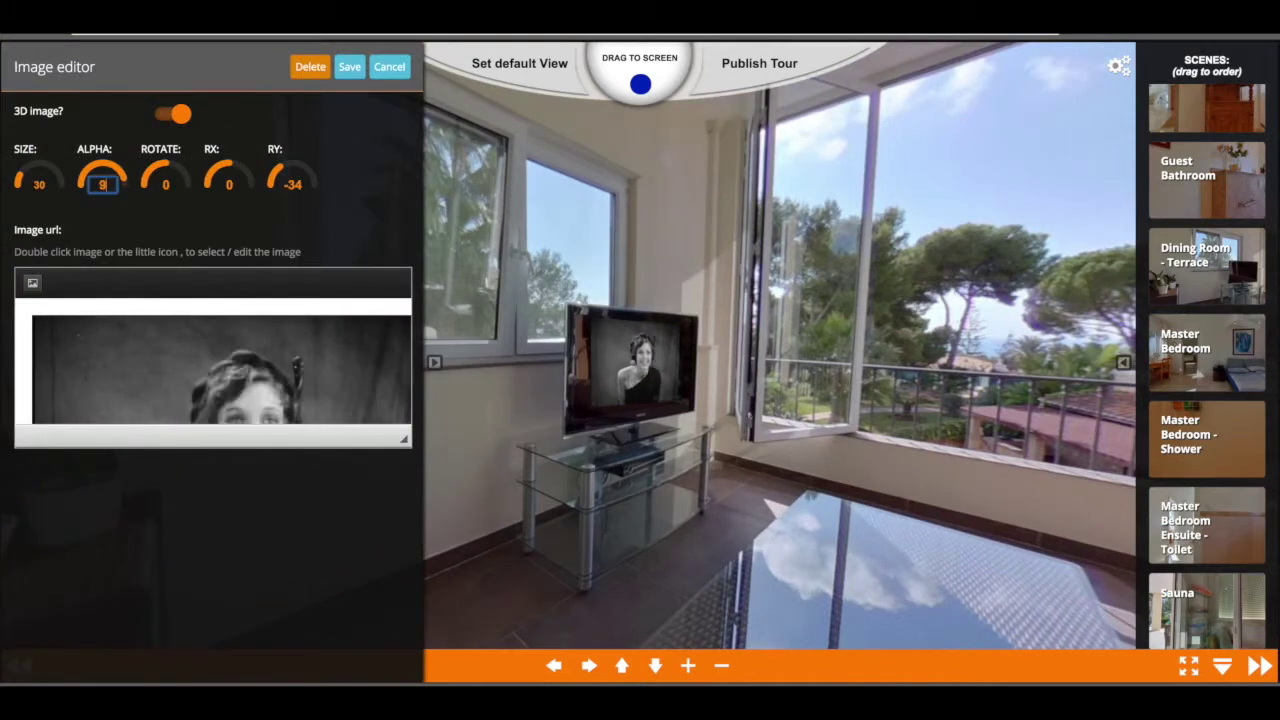
Step: Set ALPHA to 5, reposition the GIF onto the TV screen, and save
{"action": "key", "text": "BackSpace"}
{"action": "type", "text": "6"}
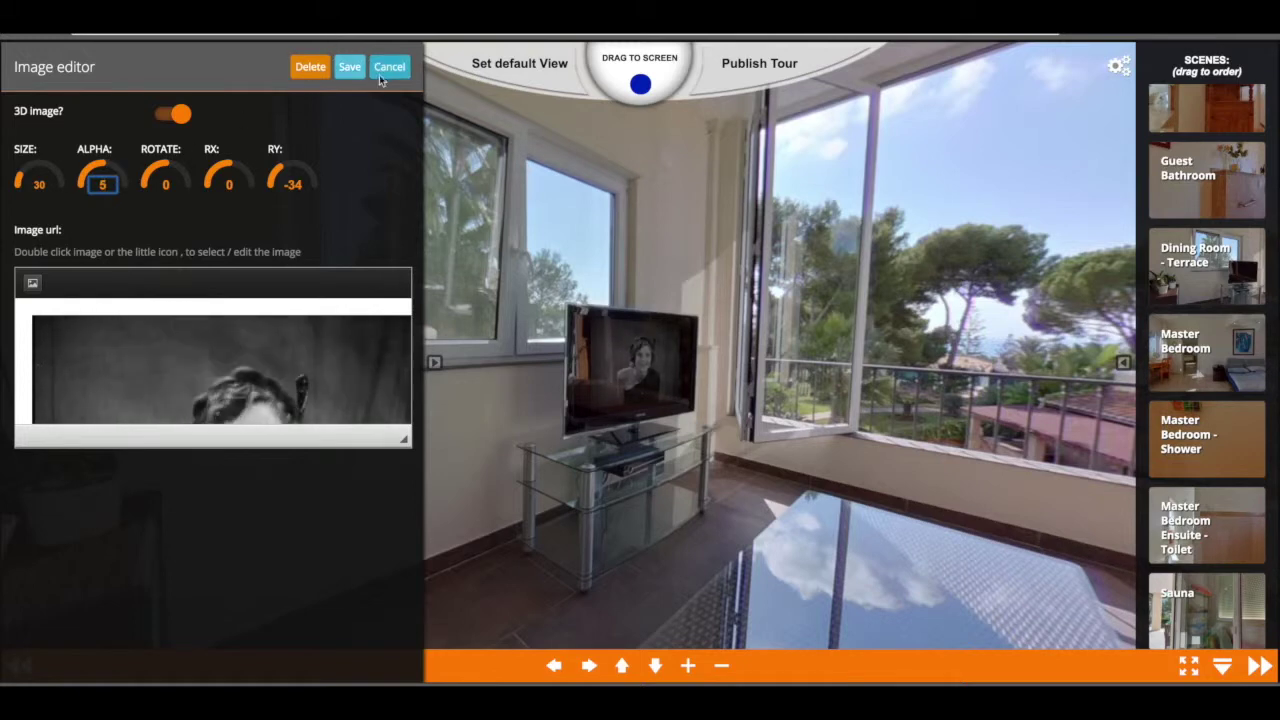
{"action": "left_click_drag", "start_coordinate": [640, 367], "coordinate": [641, 461]}
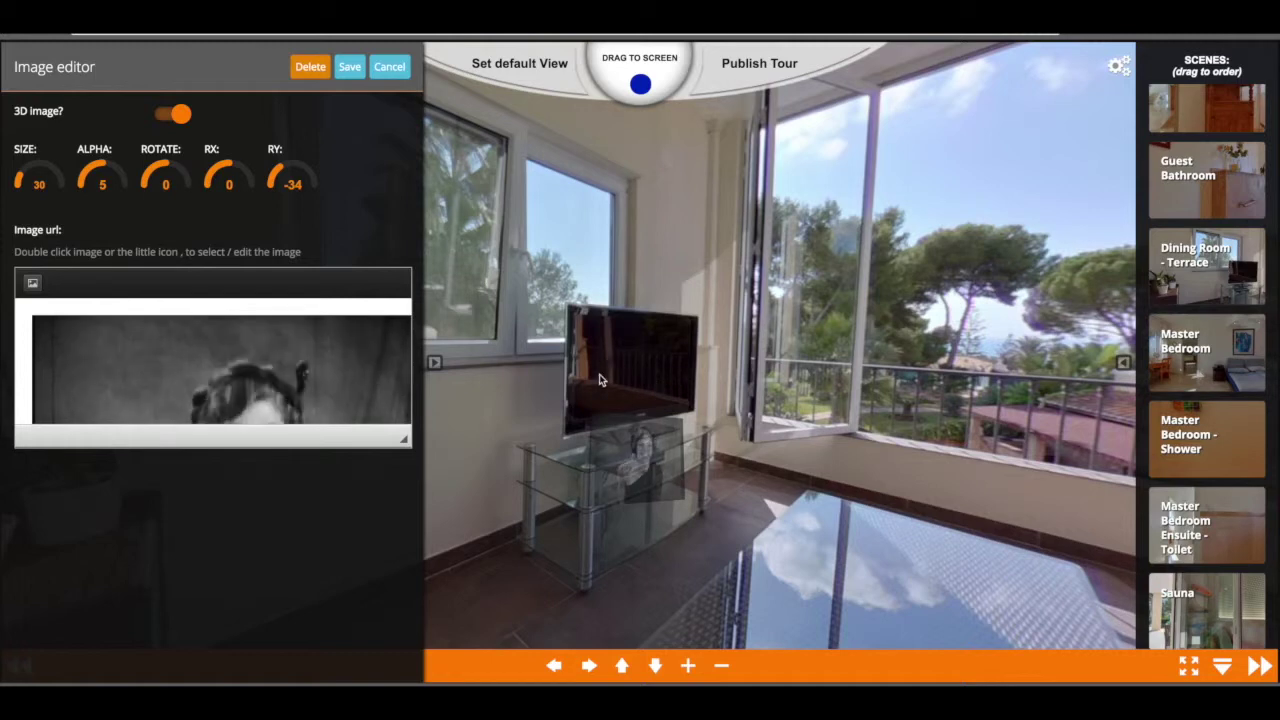
{"action": "left_click_drag", "start_coordinate": [652, 461], "coordinate": [643, 372]}
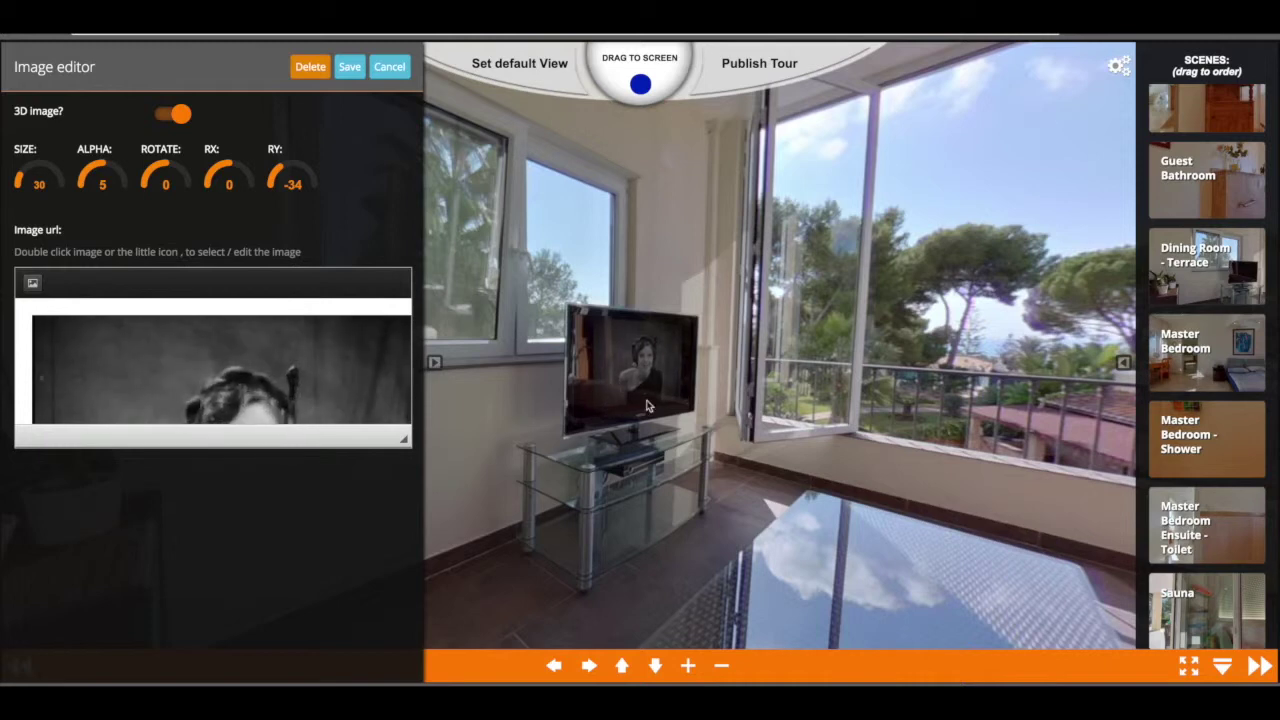
{"action": "left_click", "coordinate": [350, 68]}
Step: Look around the terrace windows, sofa and plants, then reopen the TV image's settings
{"action": "left_click_drag", "start_coordinate": [758, 226], "coordinate": [720, 237]}
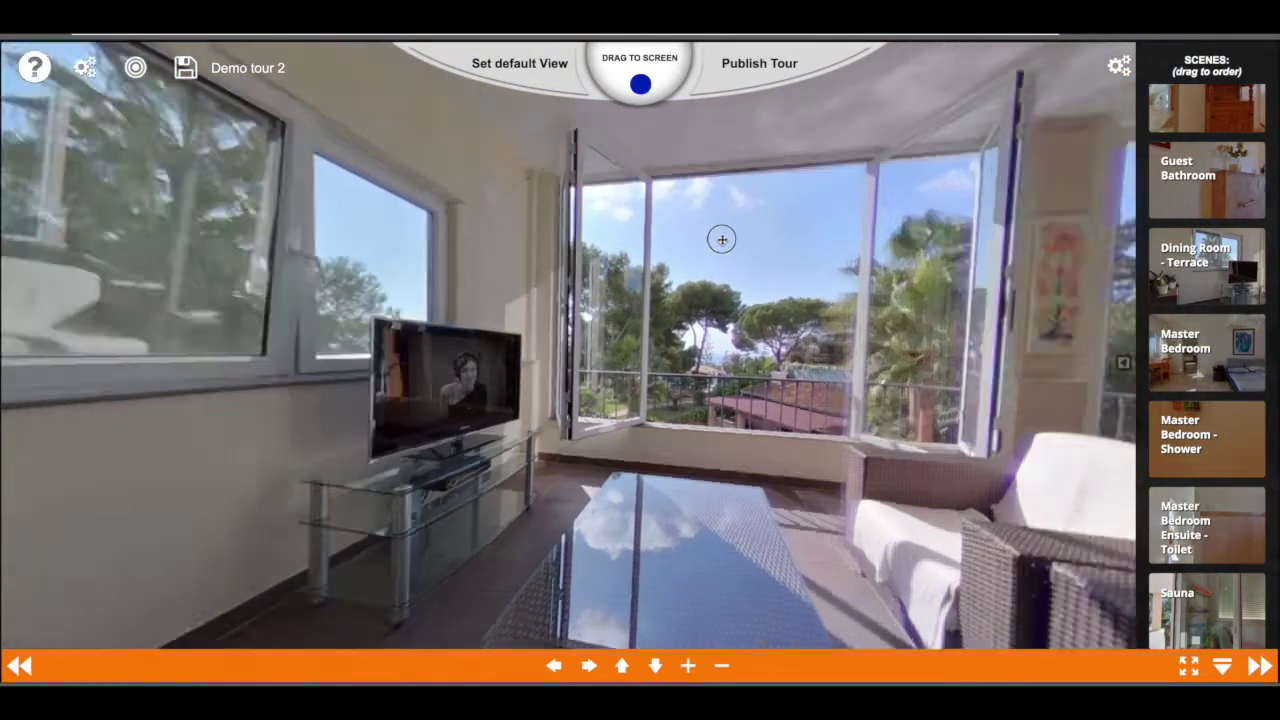
{"action": "left_click_drag", "start_coordinate": [440, 237], "coordinate": [659, 229]}
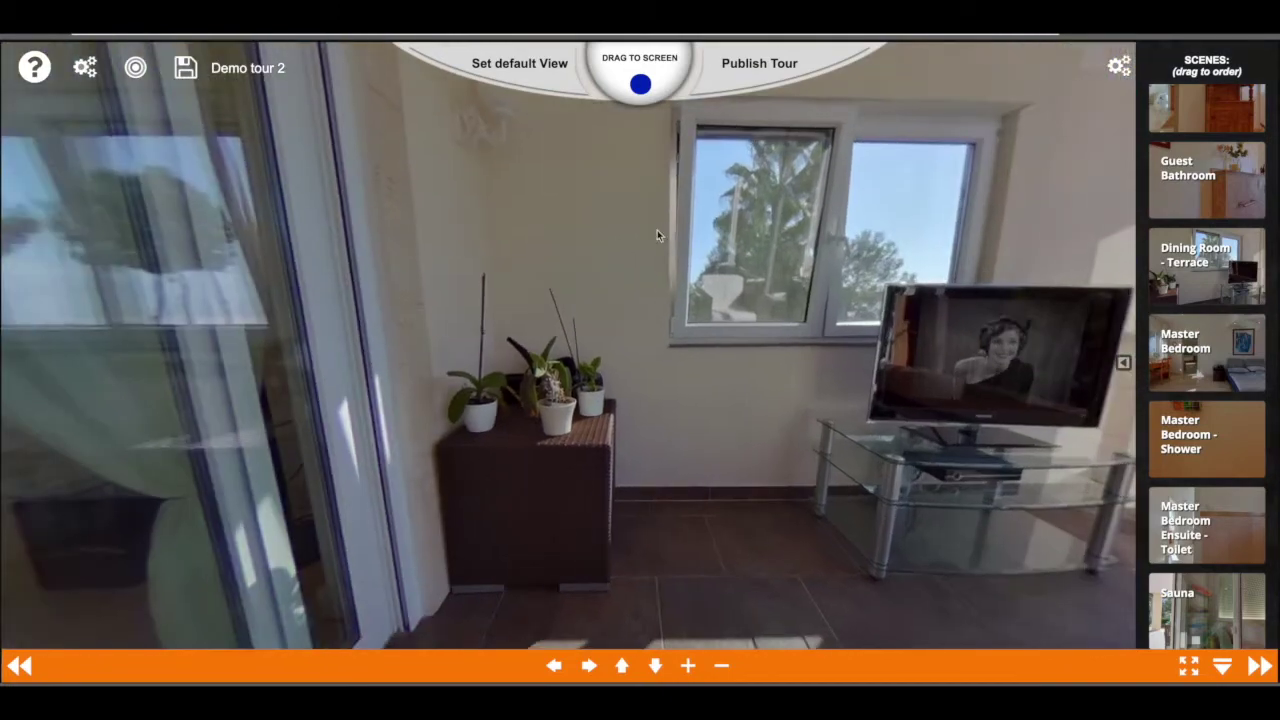
{"action": "scroll", "coordinate": [653, 231], "scroll_direction": "down", "scroll_amount": 3}
{"action": "left_click_drag", "start_coordinate": [692, 278], "coordinate": [529, 404]}
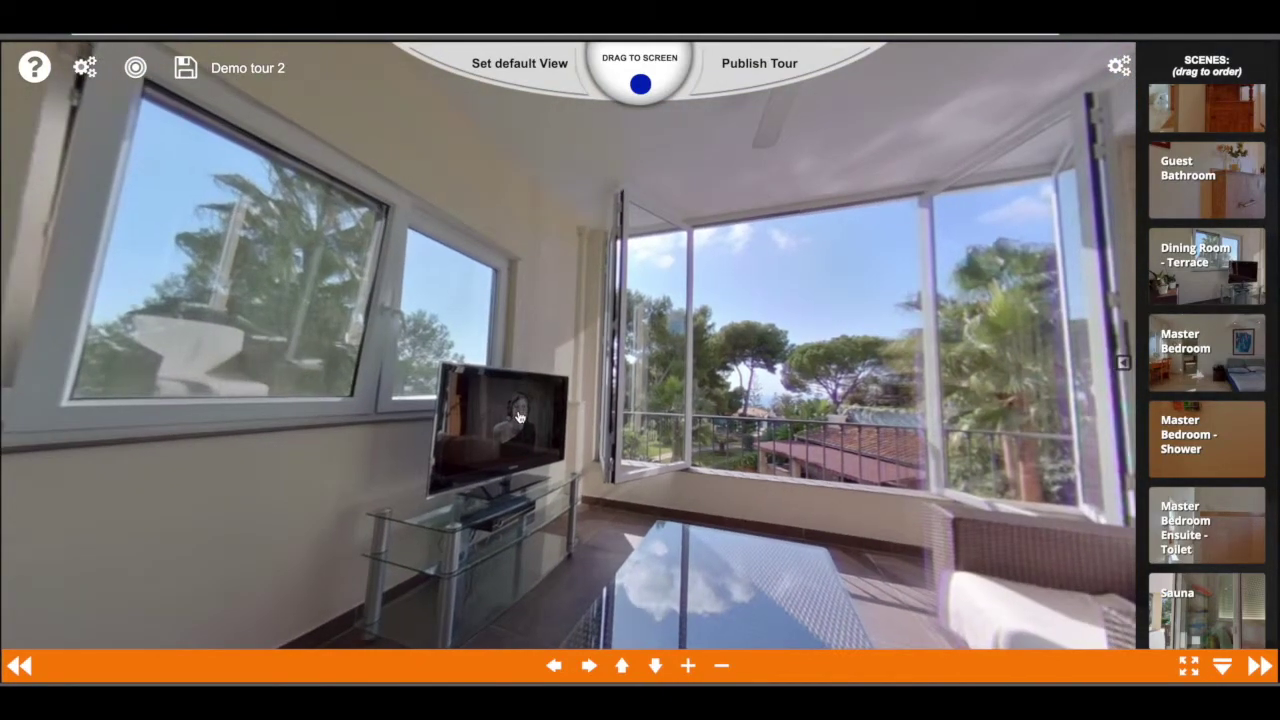
{"action": "double_click", "coordinate": [518, 416]}
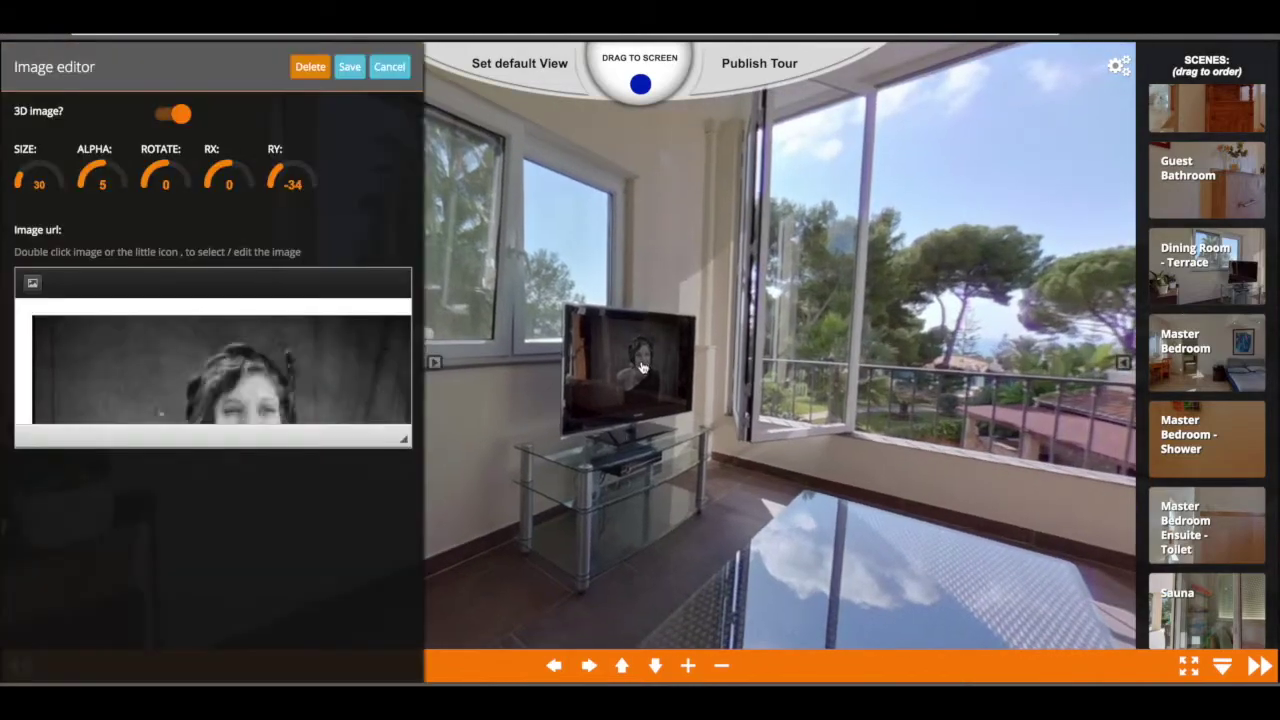
Step: Change the TV image URL to the moviessilently.com GIF, apply it, and reopen Image Properties
{"action": "double_click", "coordinate": [331, 370]}
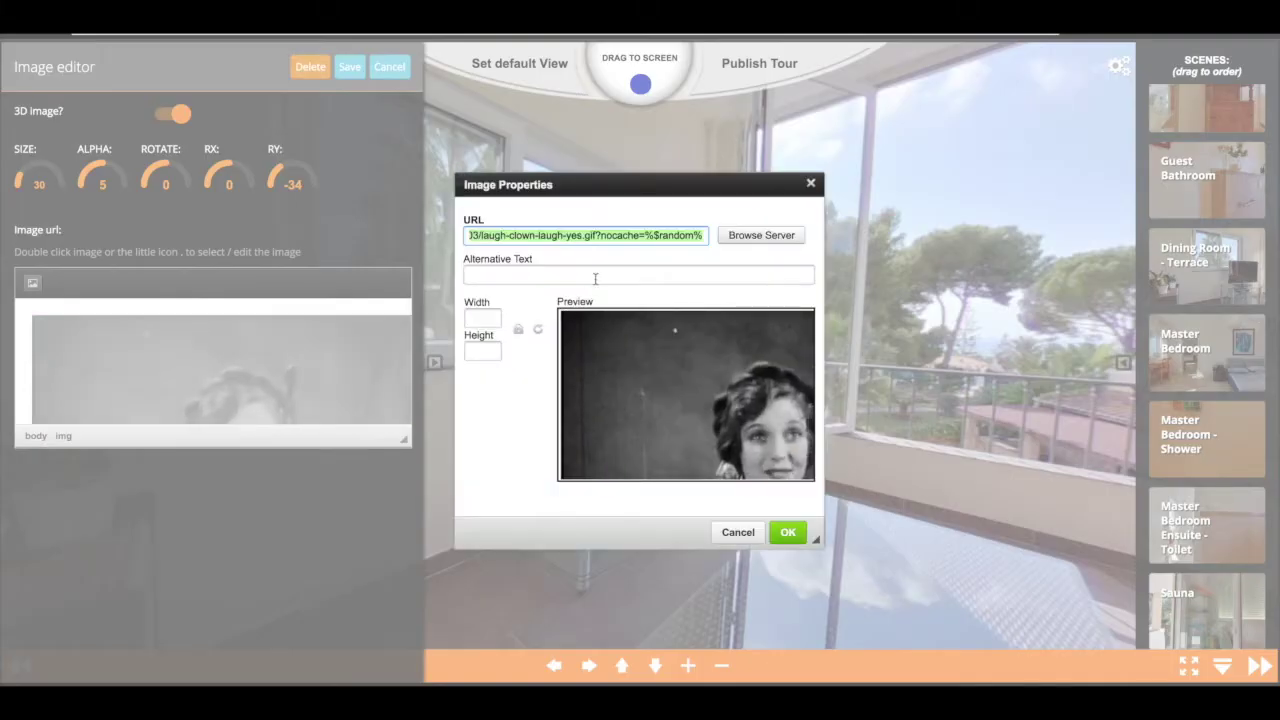
{"action": "key", "text": "ctrl+v"}
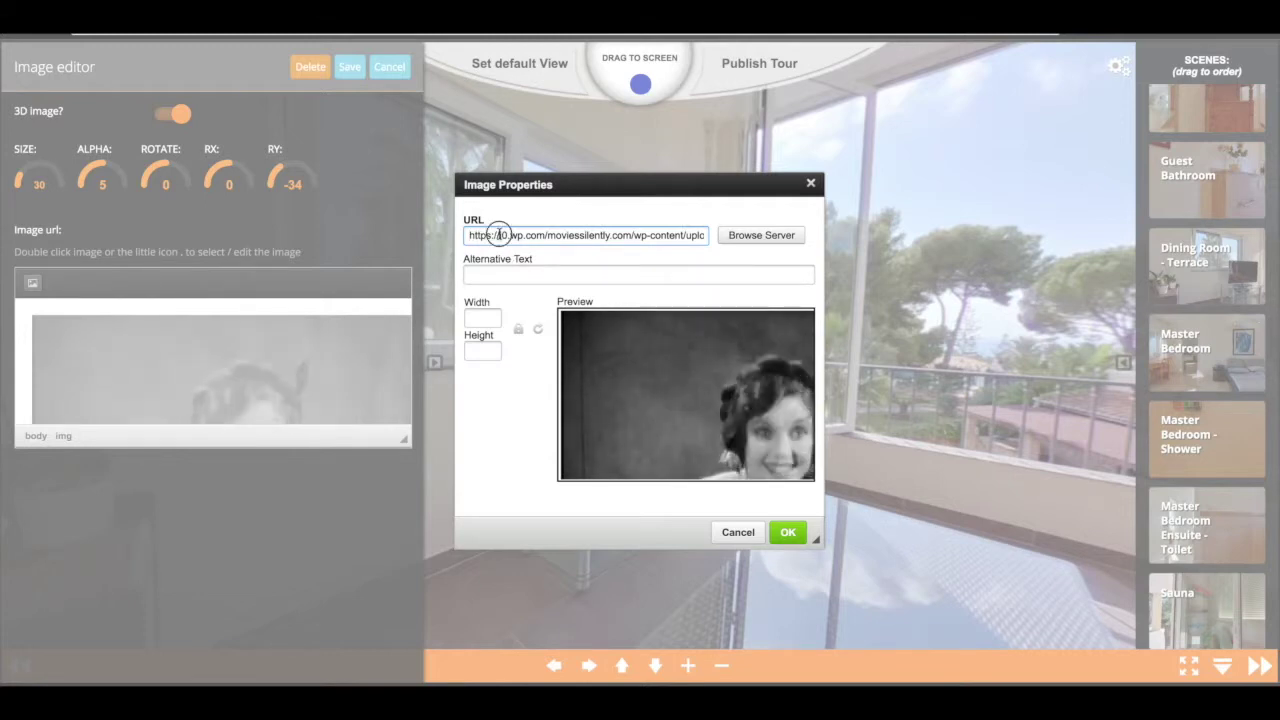
{"action": "left_click_drag", "start_coordinate": [499, 235], "coordinate": [575, 235]}
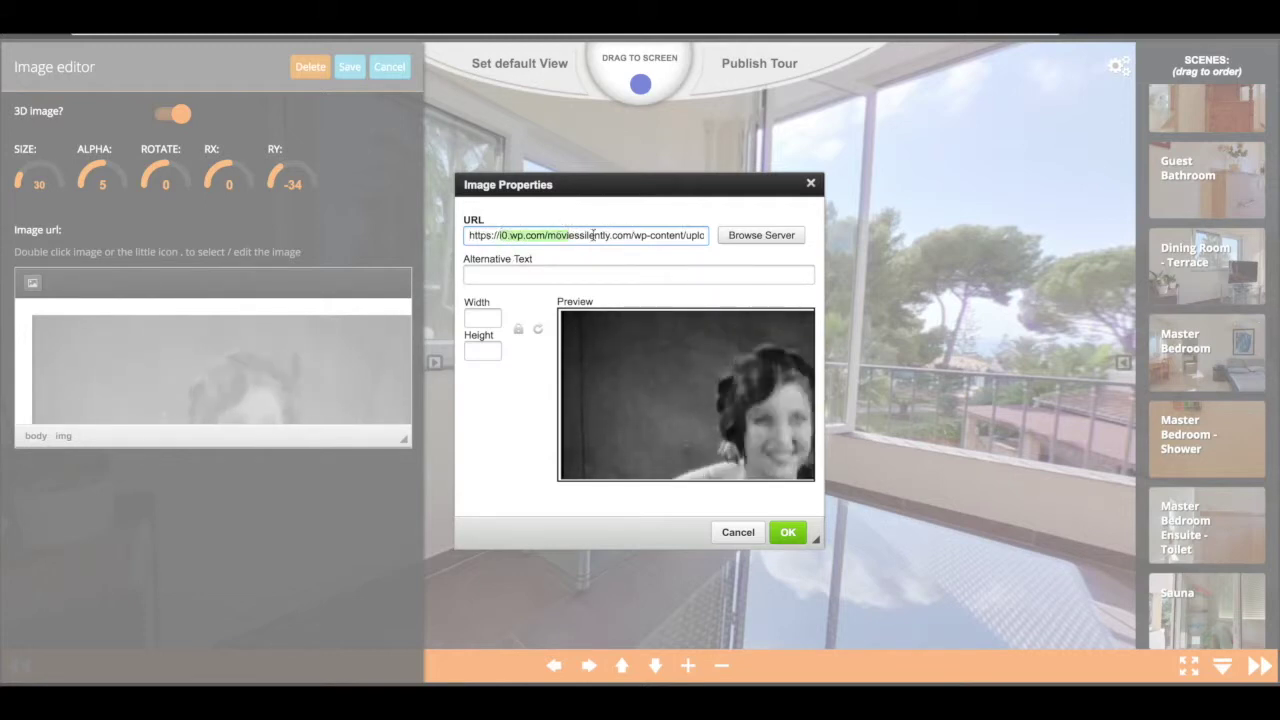
{"action": "double_click", "coordinate": [593, 235]}
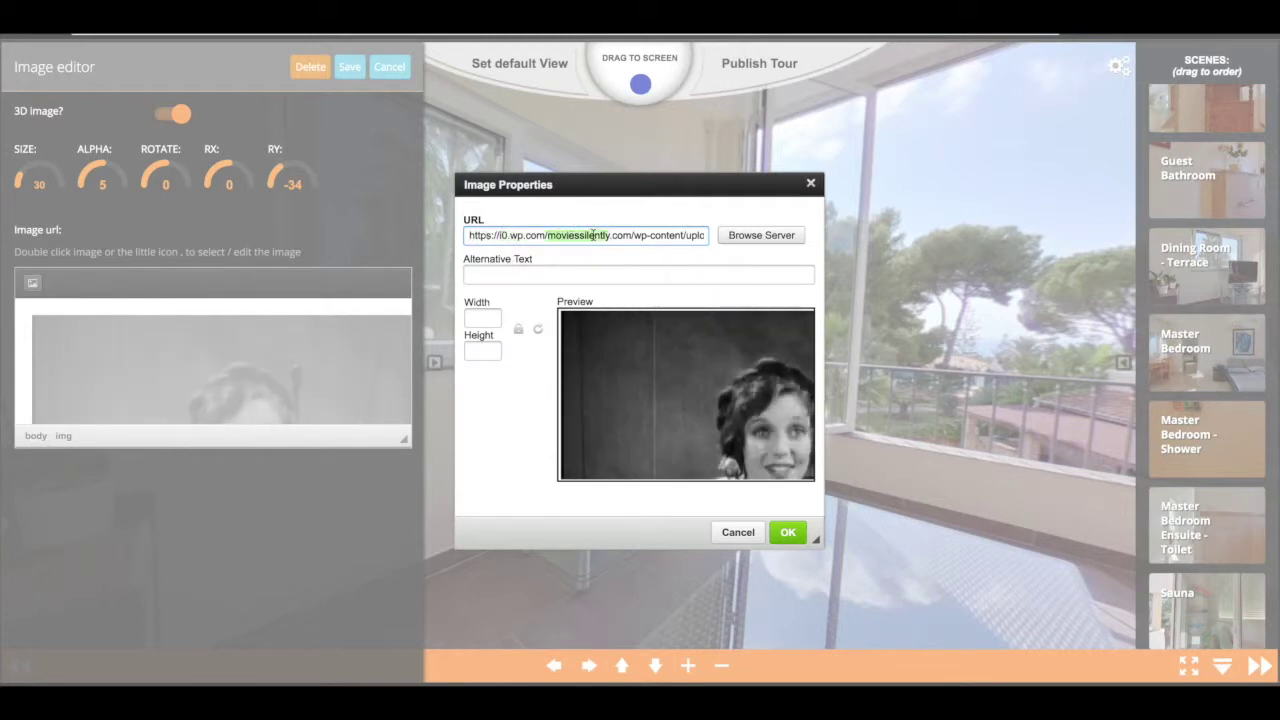
{"action": "triple_click", "coordinate": [658, 235]}
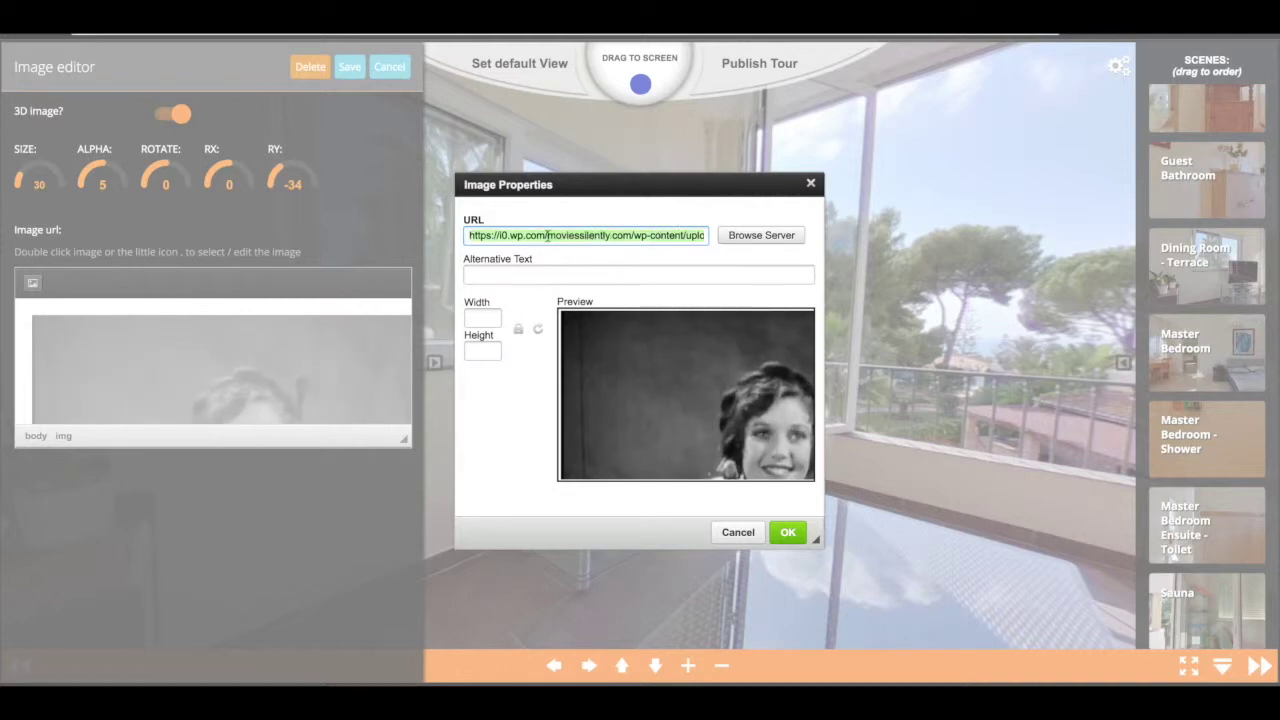
{"action": "left_click", "coordinate": [786, 532]}
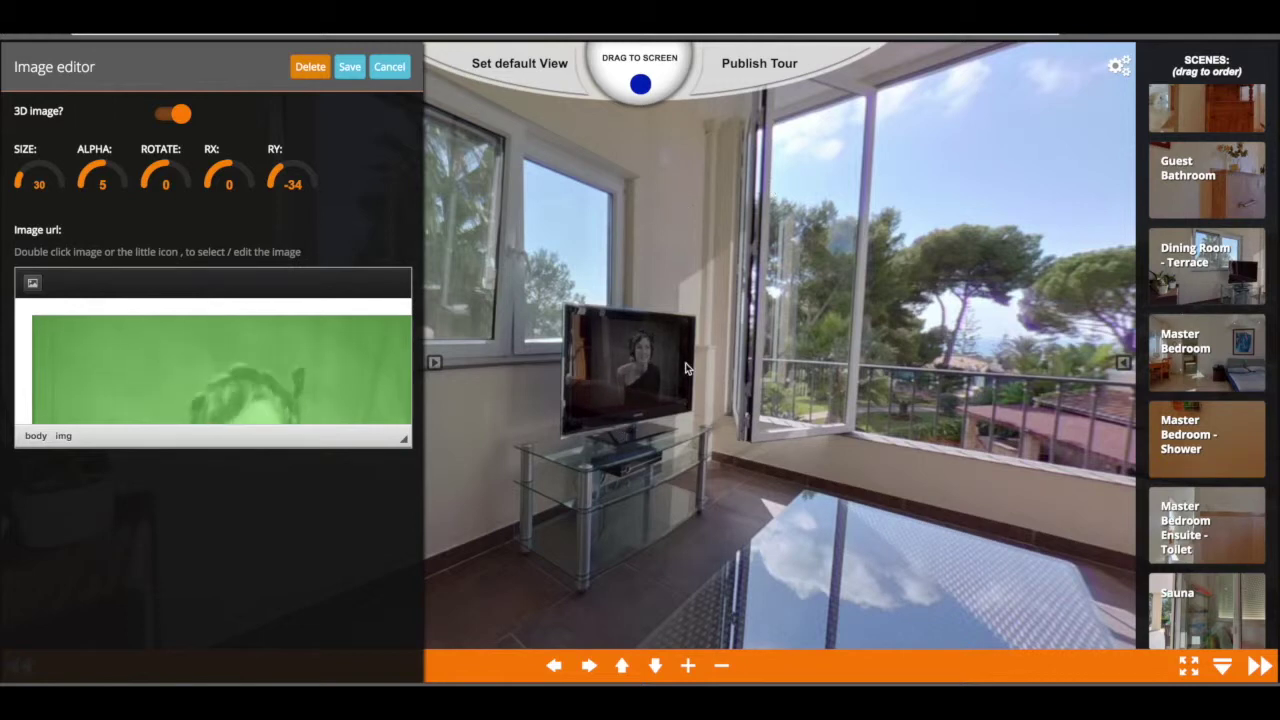
{"action": "double_click", "coordinate": [353, 352]}
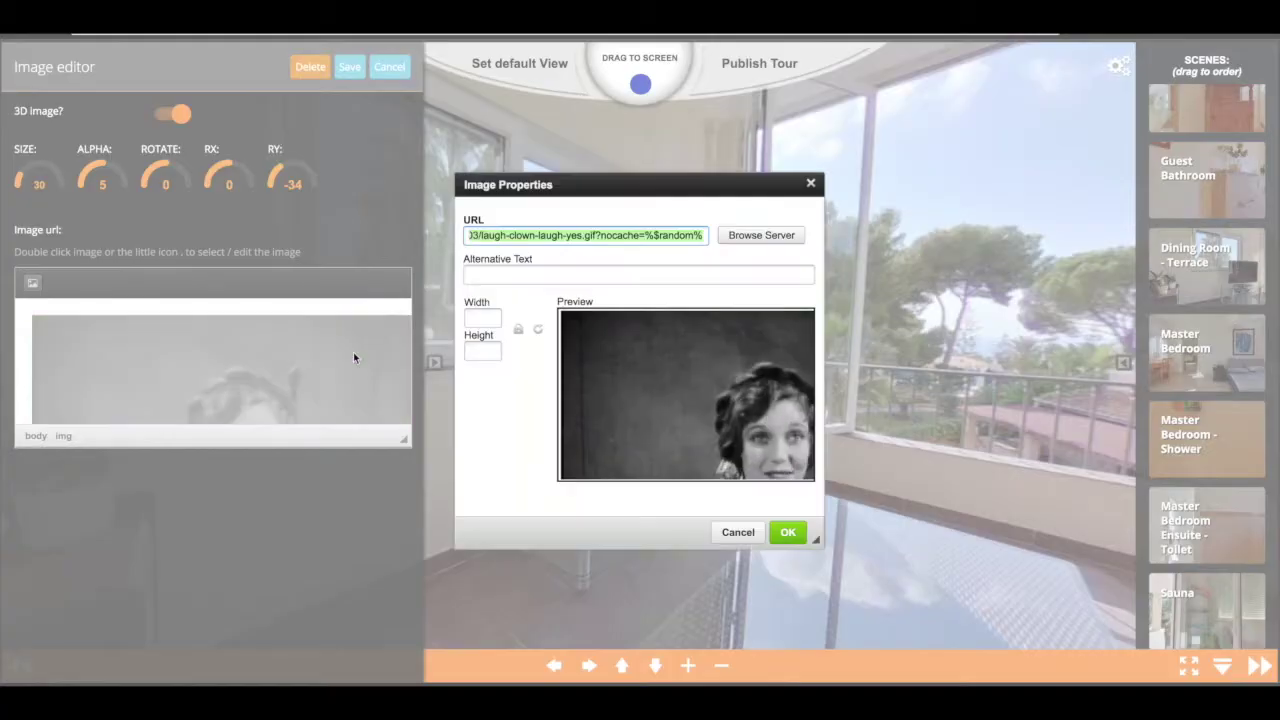
{"action": "left_click", "coordinate": [755, 236]}
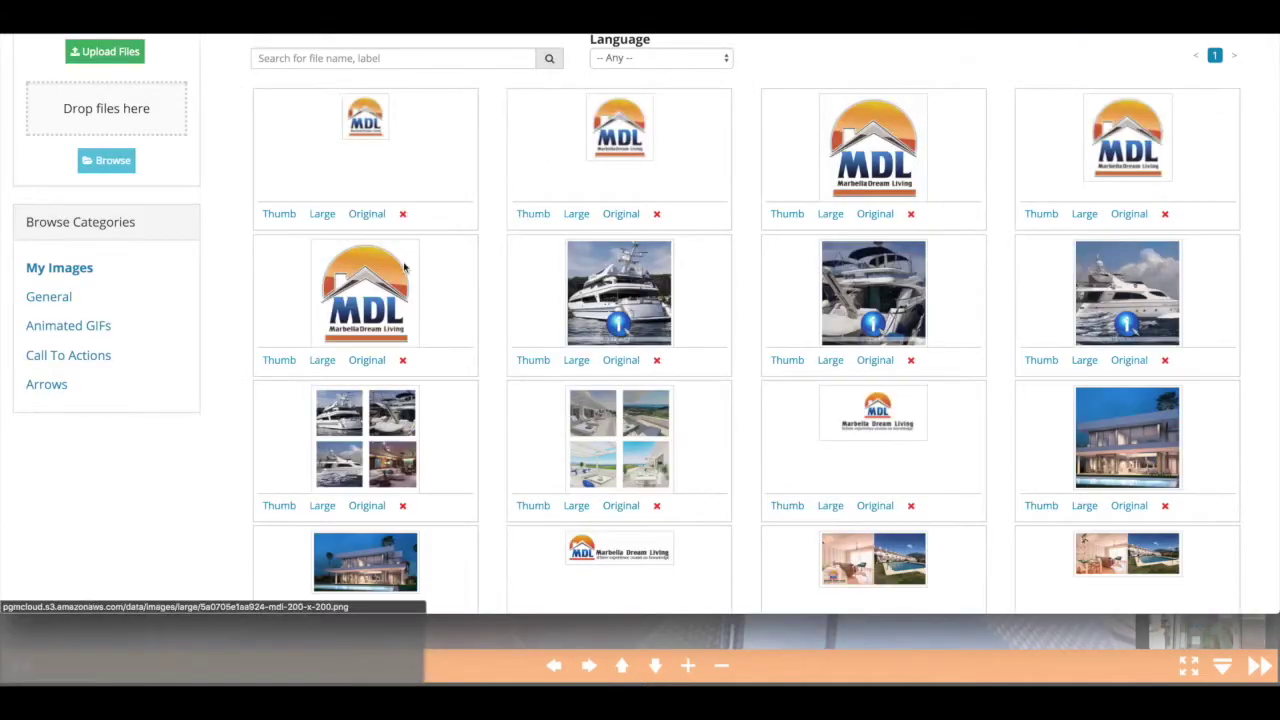
{"action": "left_click", "coordinate": [68, 327]}
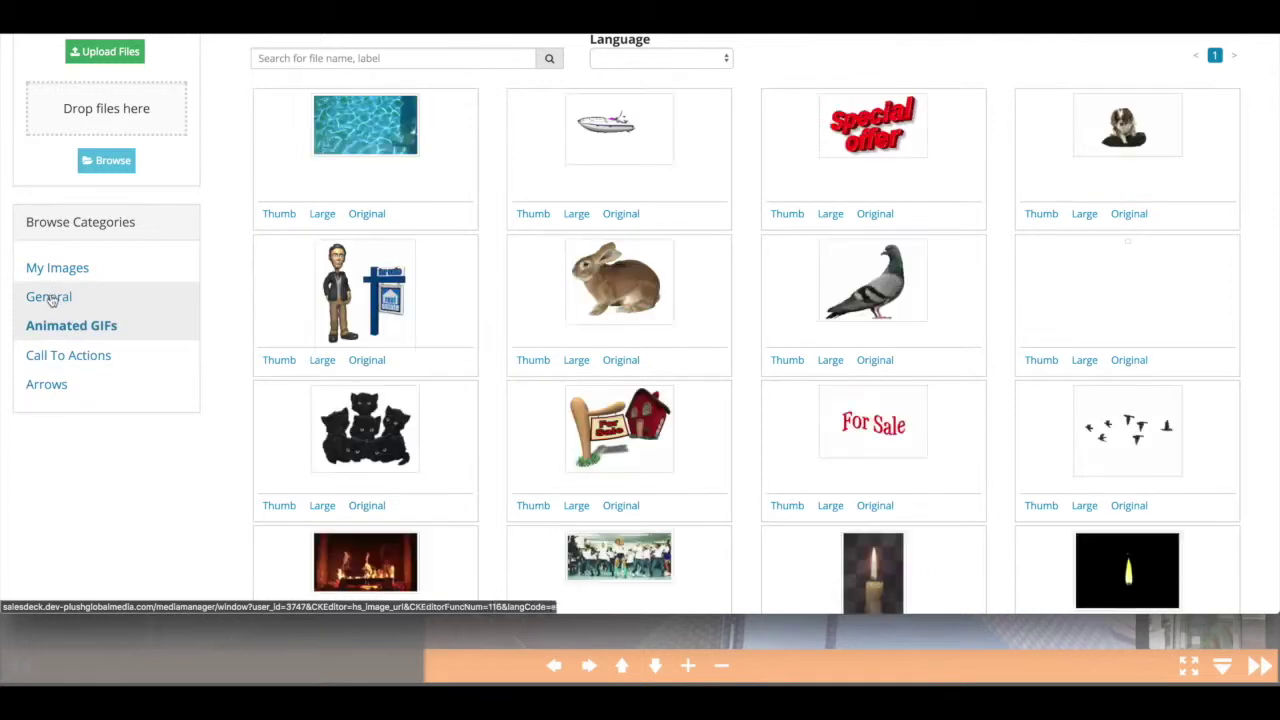
{"action": "left_click", "coordinate": [51, 296]}
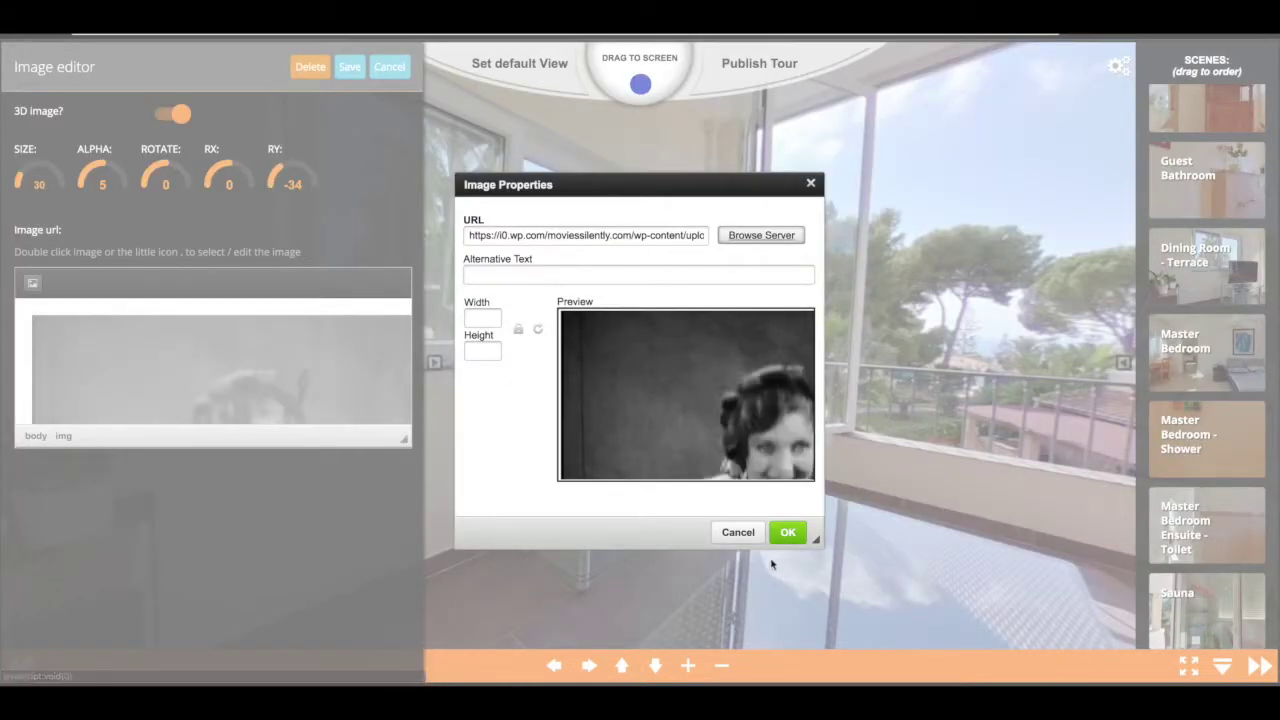
Step: Accept the image properties and save the TV image hotspot
{"action": "left_click", "coordinate": [788, 532]}
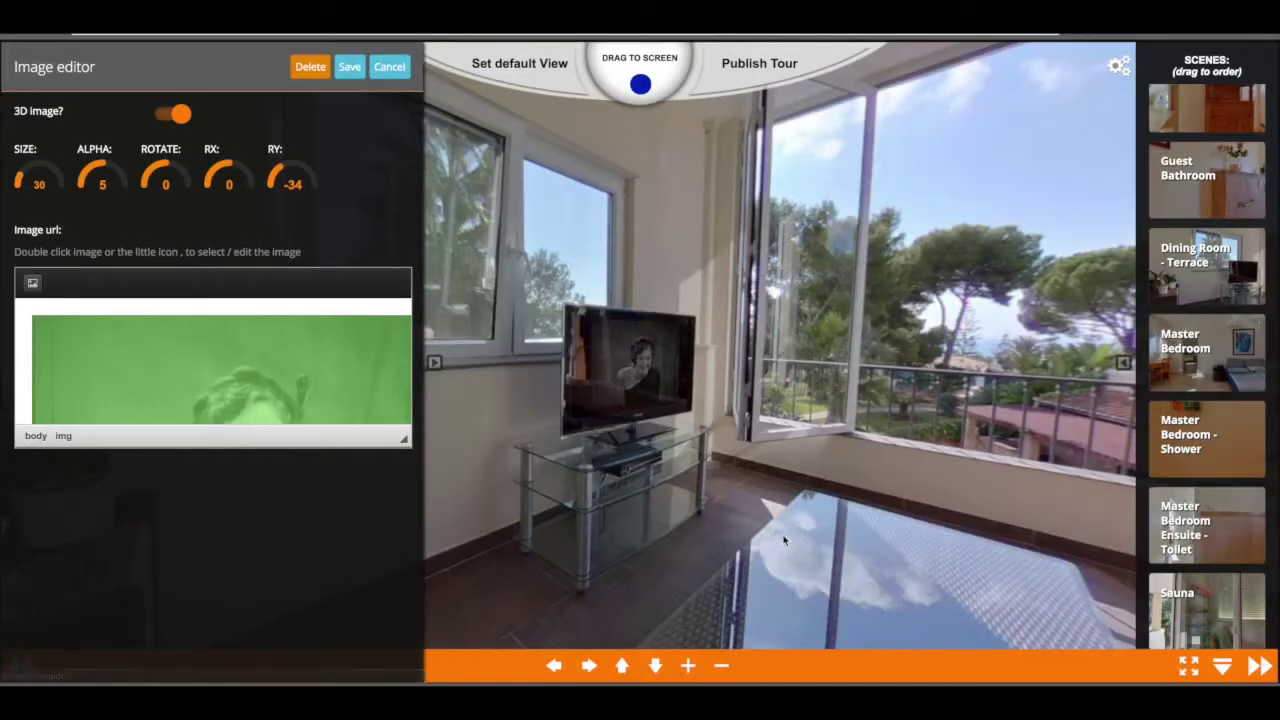
{"action": "left_click", "coordinate": [357, 69]}
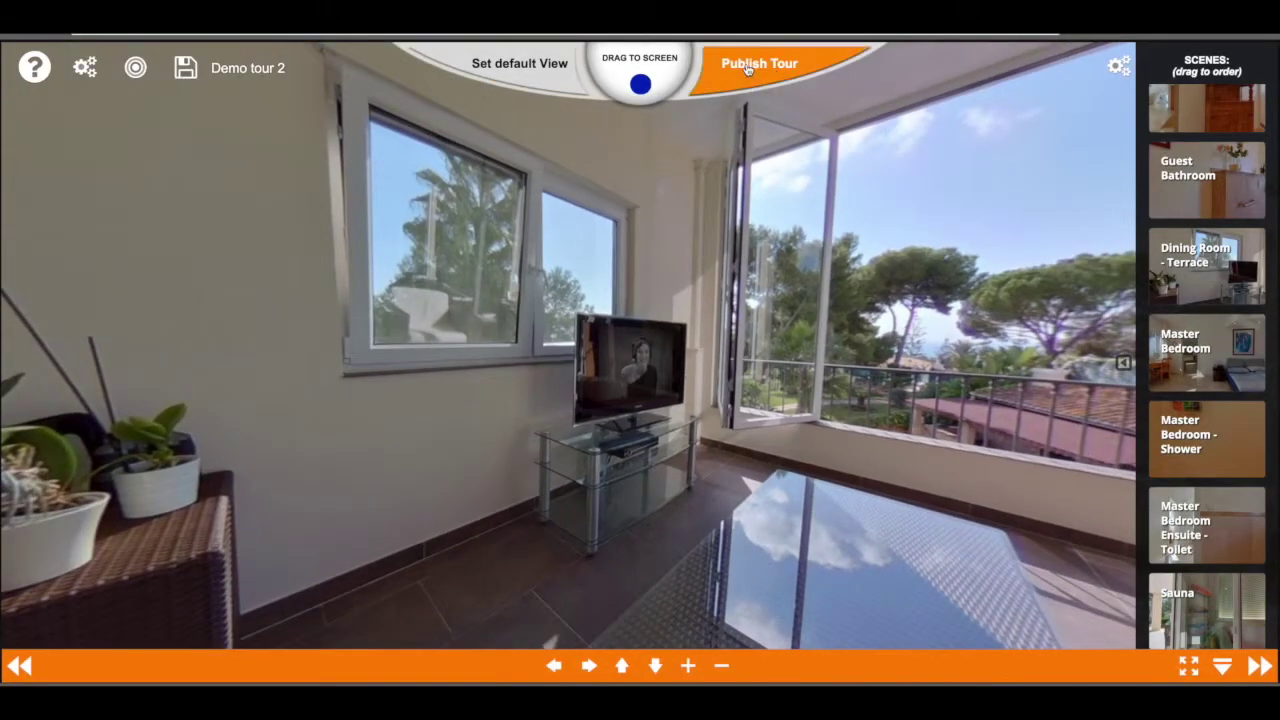